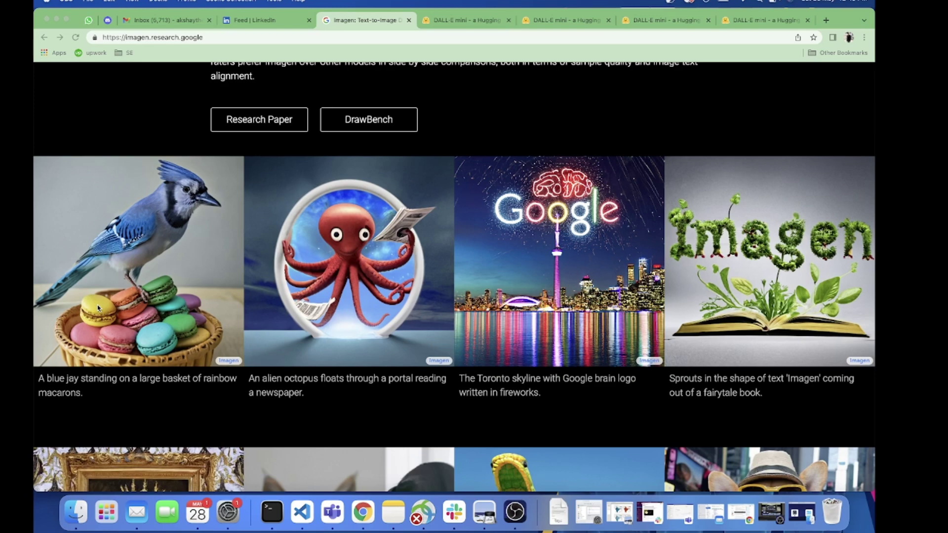
- Scroll the Imagen sample gallery and glance over the DALL·E mini demo page
{"action": "scroll", "coordinate": [393, 230], "scroll_direction": "down", "scroll_amount": 5}
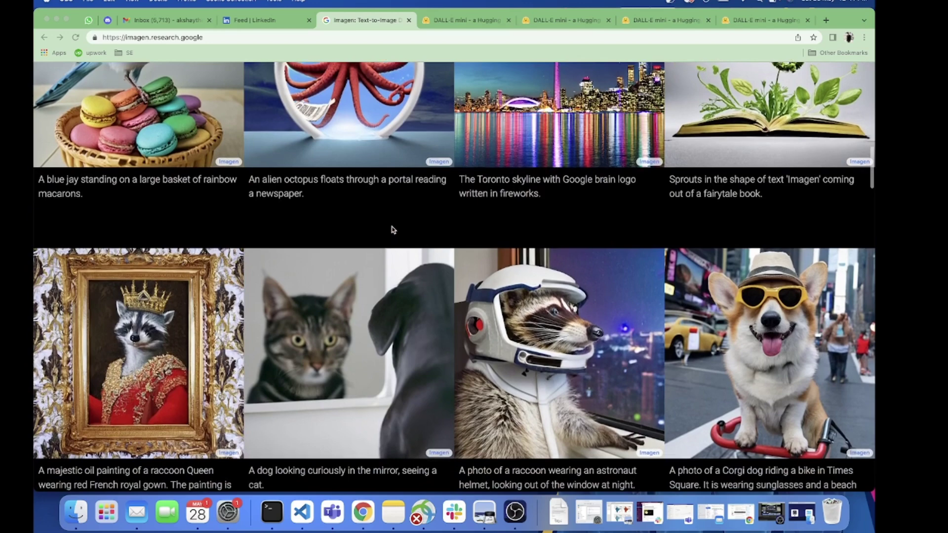
{"action": "scroll", "coordinate": [393, 230], "scroll_direction": "down", "scroll_amount": 5}
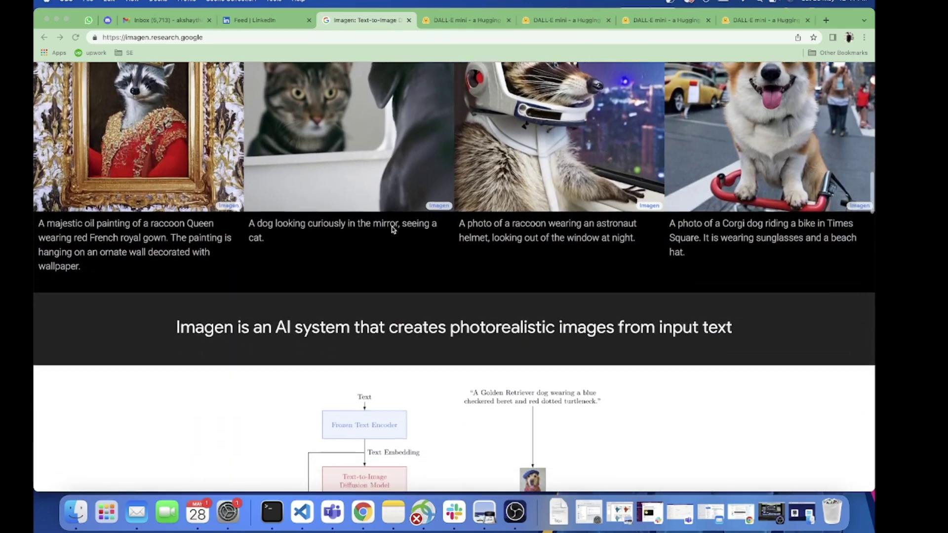
{"action": "scroll", "coordinate": [393, 230], "scroll_direction": "down", "scroll_amount": 3}
{"action": "scroll", "coordinate": [393, 230], "scroll_direction": "up", "scroll_amount": 5}
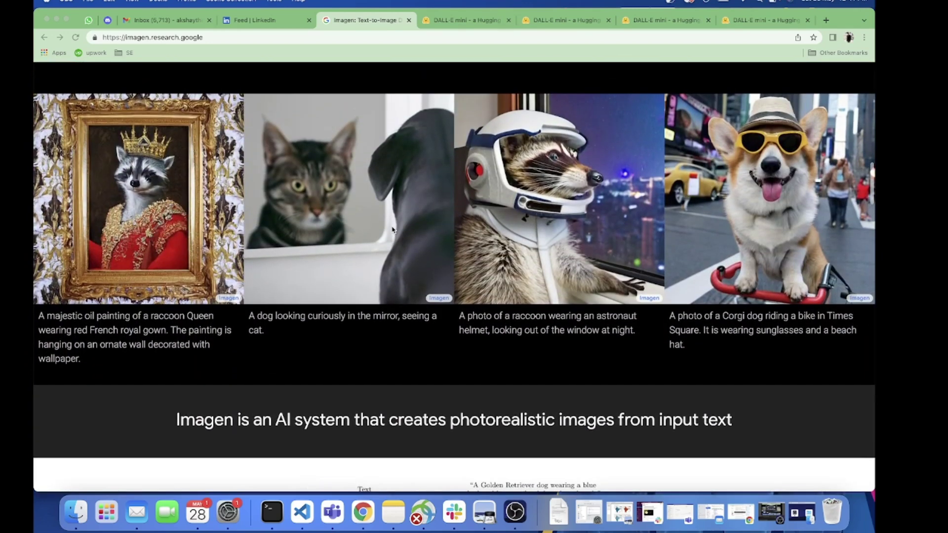
{"action": "scroll", "coordinate": [393, 230], "scroll_direction": "up", "scroll_amount": 6}
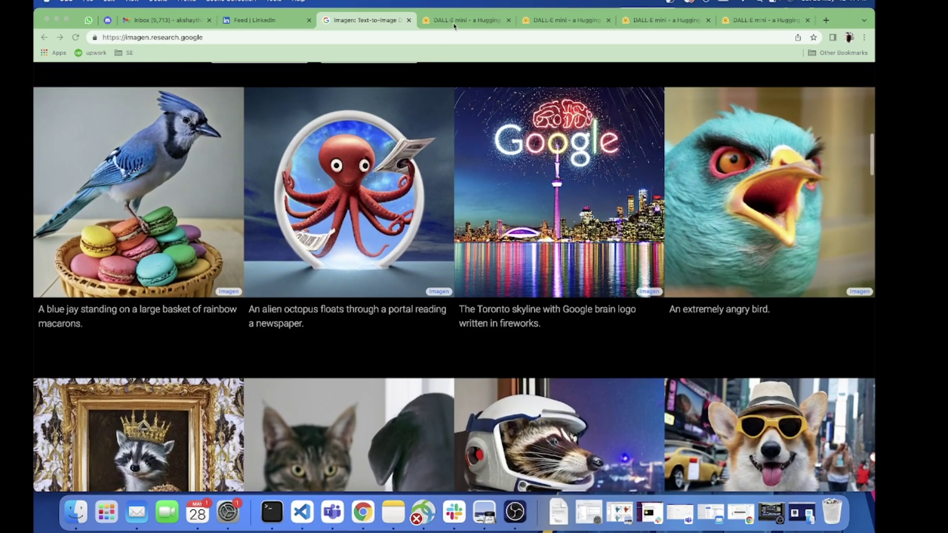
{"action": "left_click", "coordinate": [454, 24]}
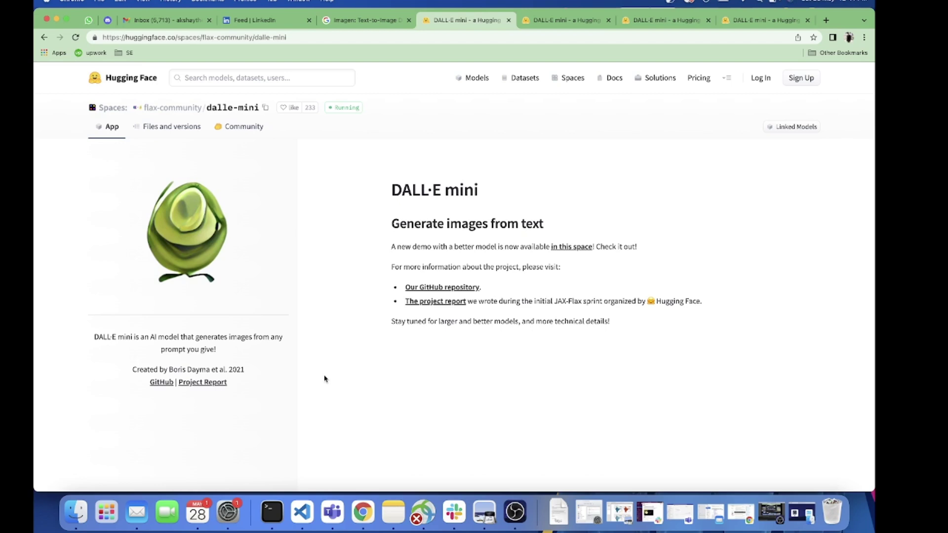
{"action": "scroll", "coordinate": [325, 378], "scroll_direction": "down", "scroll_amount": 2}
{"action": "scroll", "coordinate": [324, 378], "scroll_direction": "up", "scroll_amount": 2}
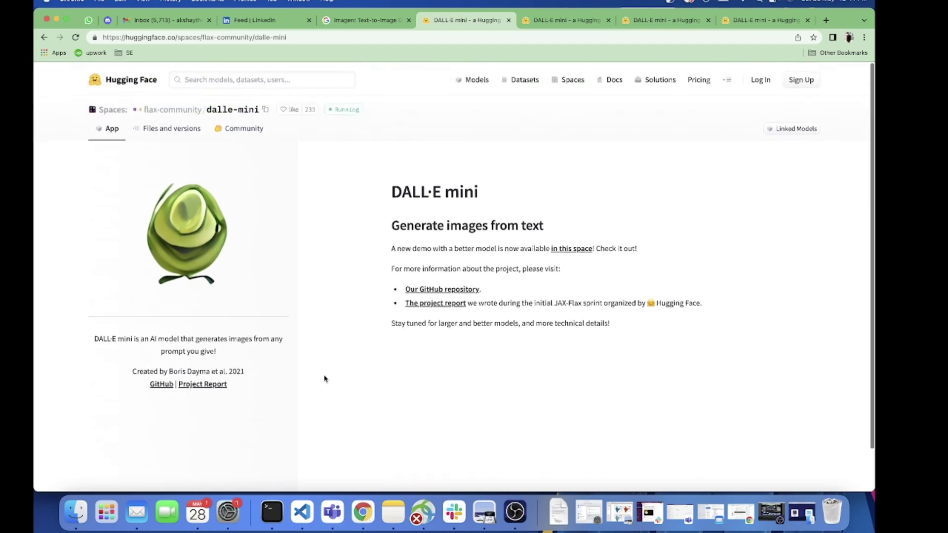
- Return to the Imagen sample gallery and scroll up and down through its samples
{"action": "left_click", "coordinate": [365, 20]}
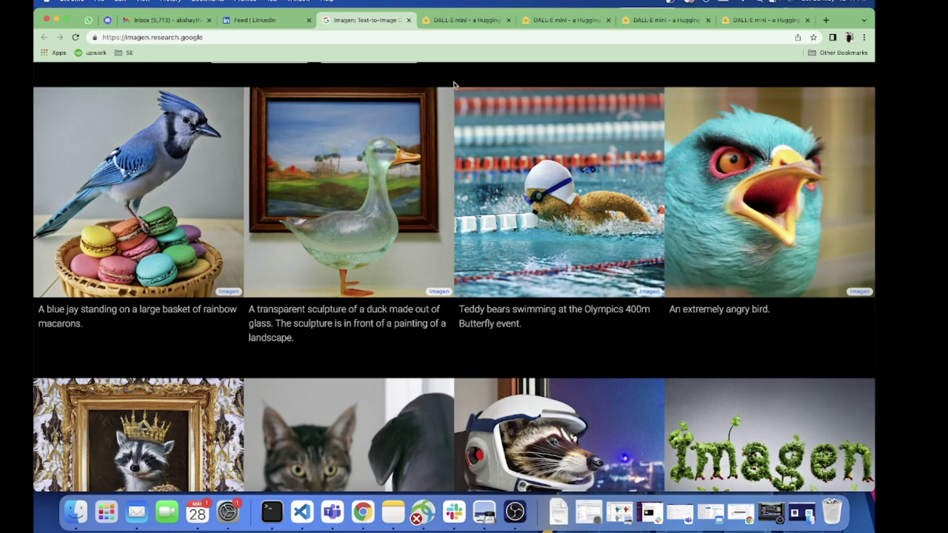
{"action": "scroll", "coordinate": [454, 85], "scroll_direction": "down", "scroll_amount": 5}
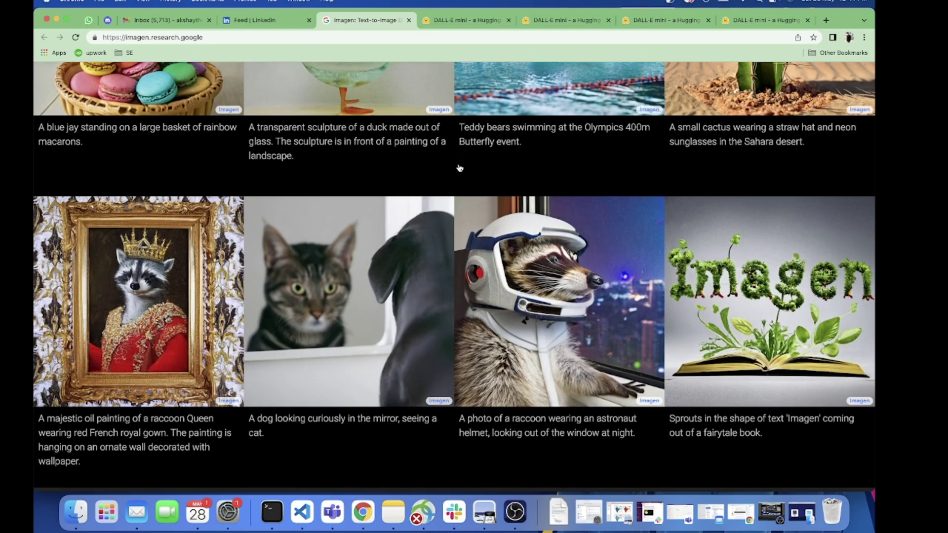
{"action": "scroll", "coordinate": [459, 168], "scroll_direction": "up", "scroll_amount": 8}
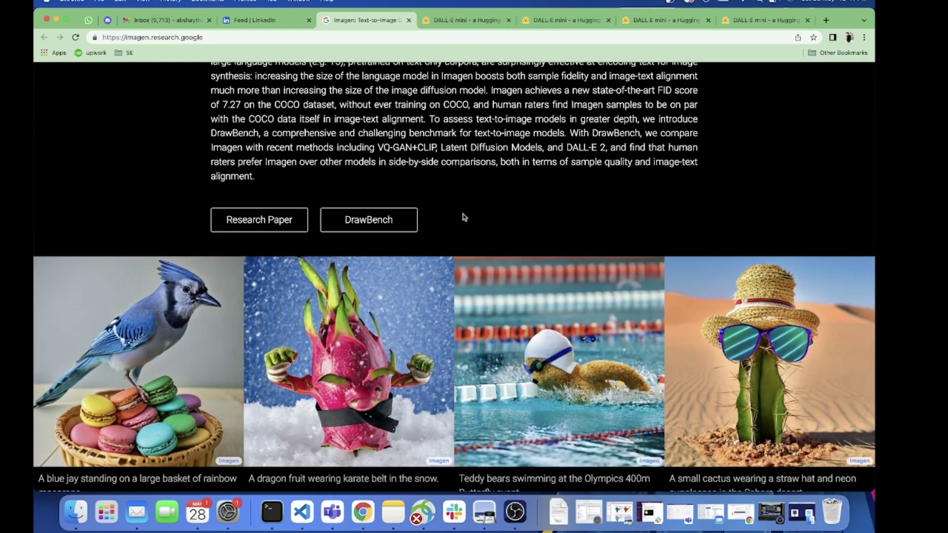
{"action": "scroll", "coordinate": [464, 217], "scroll_direction": "down", "scroll_amount": 4}
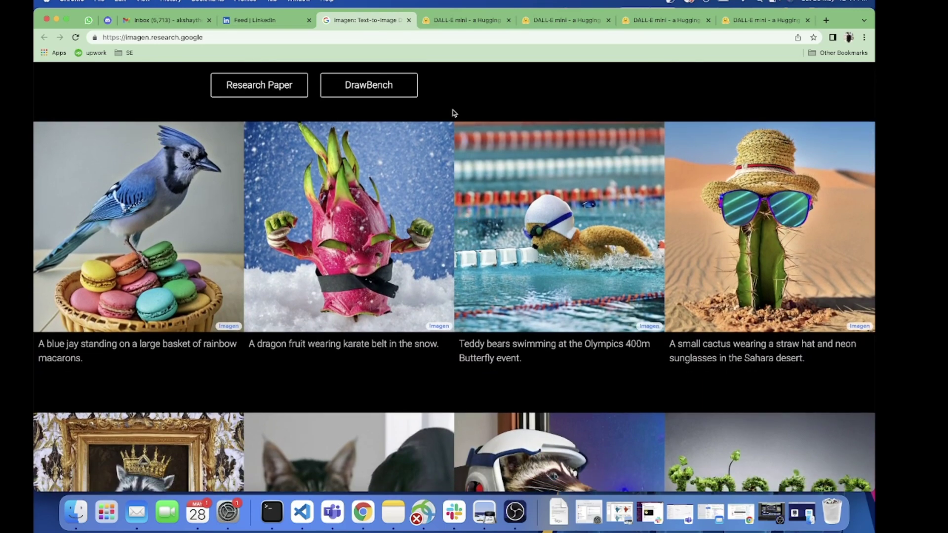
{"action": "scroll", "coordinate": [454, 113], "scroll_direction": "up", "scroll_amount": 4}
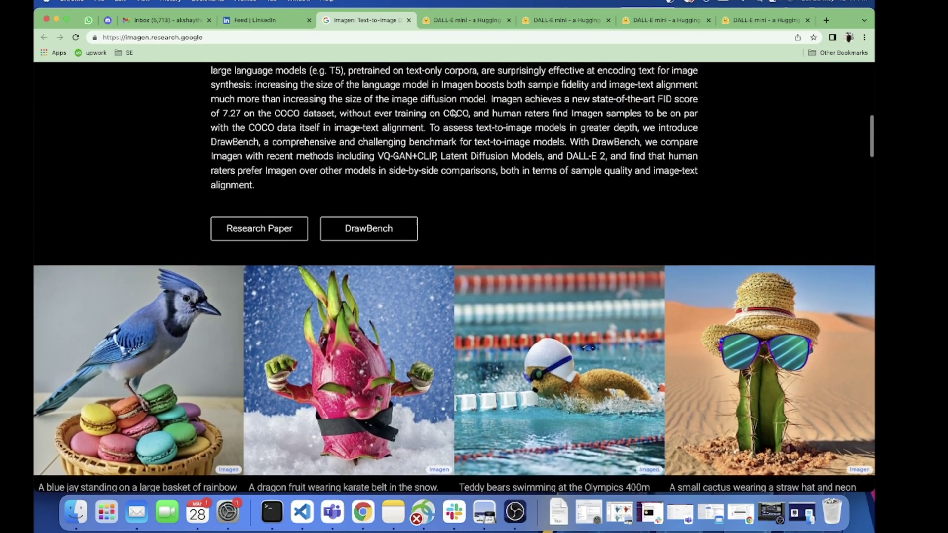
{"action": "scroll", "coordinate": [454, 113], "scroll_direction": "up", "scroll_amount": 3}
{"action": "scroll", "coordinate": [454, 112], "scroll_direction": "down", "scroll_amount": 3}
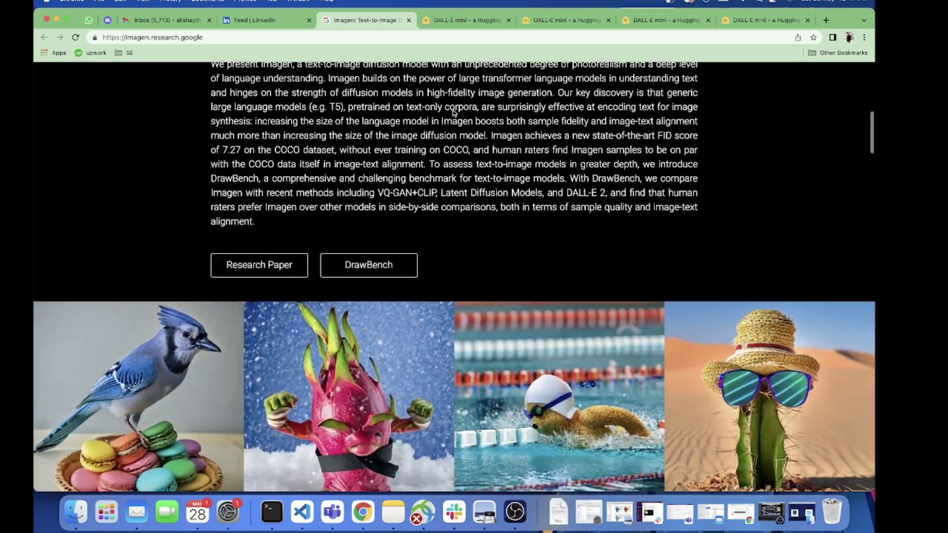
{"action": "scroll", "coordinate": [454, 113], "scroll_direction": "down", "scroll_amount": 2}
{"action": "scroll", "coordinate": [469, 193], "scroll_direction": "down", "scroll_amount": 4}
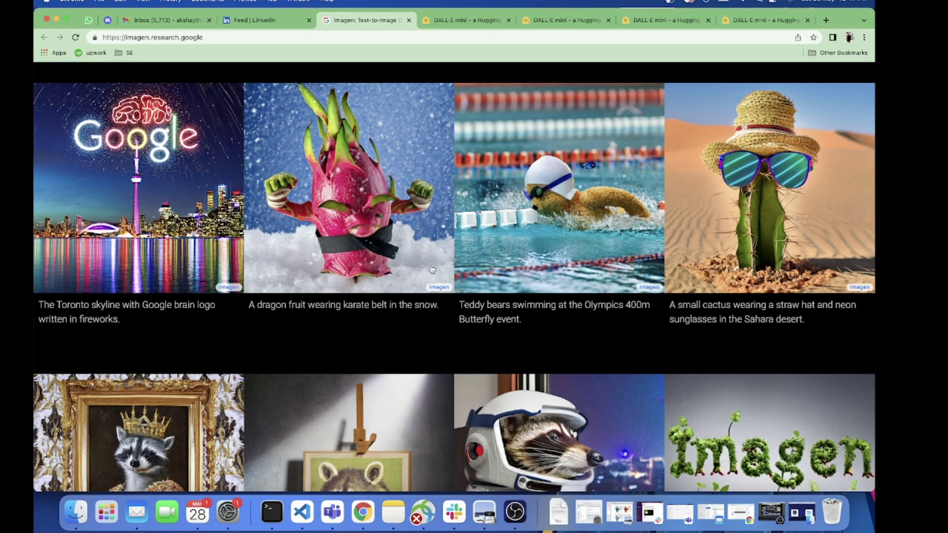
{"action": "scroll", "coordinate": [432, 269], "scroll_direction": "down", "scroll_amount": 3}
{"action": "scroll", "coordinate": [432, 269], "scroll_direction": "up", "scroll_amount": 2}
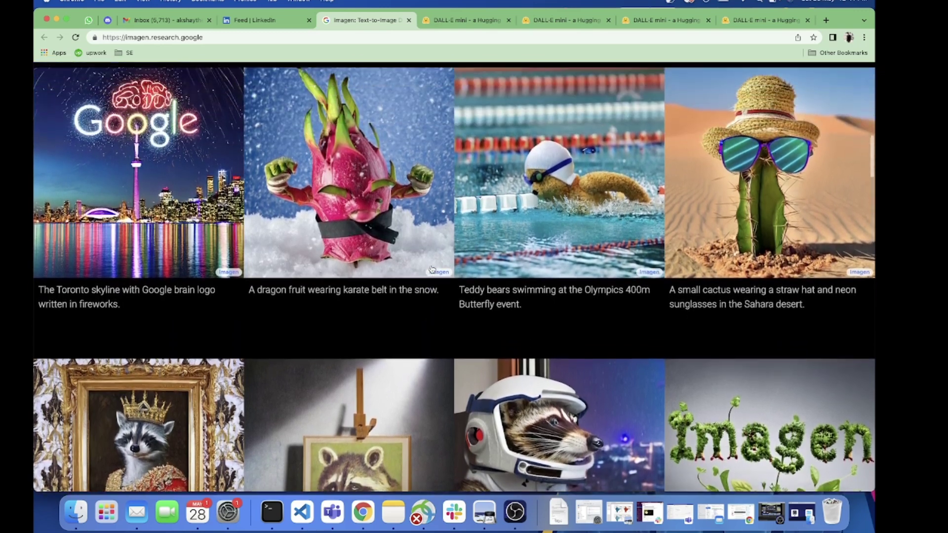
{"action": "scroll", "coordinate": [431, 269], "scroll_direction": "up", "scroll_amount": 1}
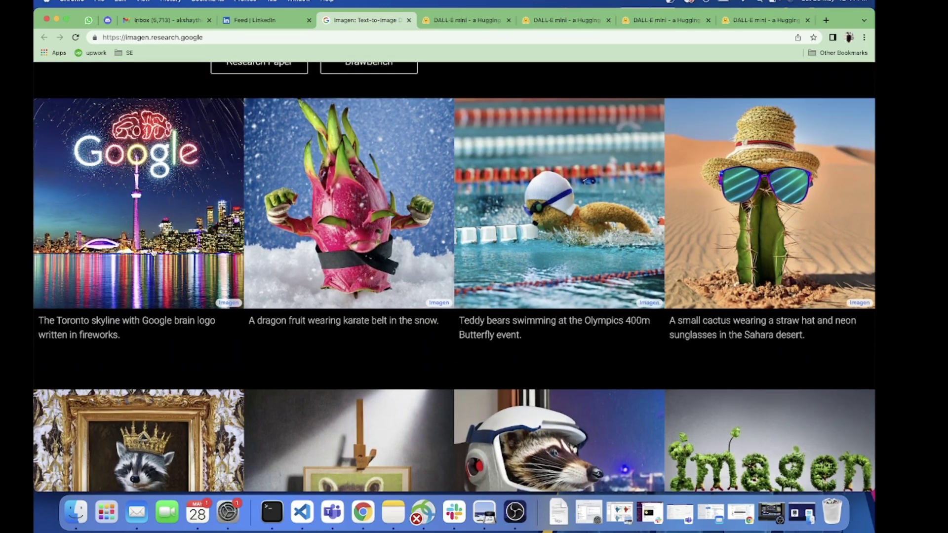
{"action": "scroll", "coordinate": [406, 215], "scroll_direction": "down", "scroll_amount": 5}
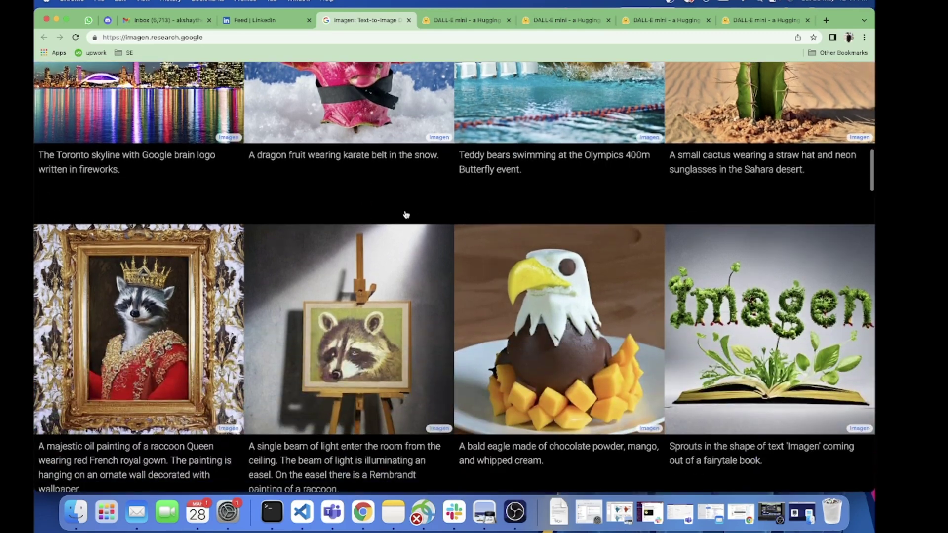
{"action": "scroll", "coordinate": [410, 213], "scroll_direction": "up", "scroll_amount": 8}
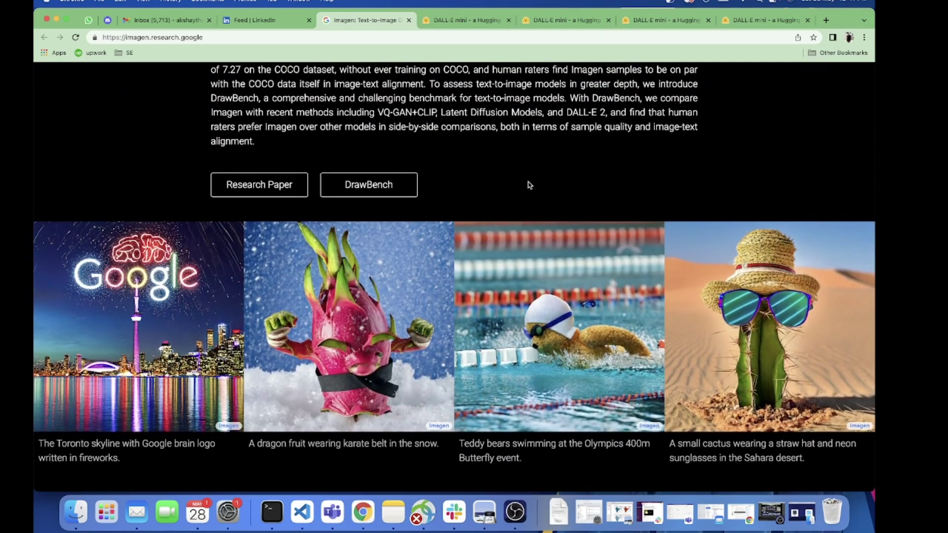
{"action": "scroll", "coordinate": [543, 207], "scroll_direction": "down", "scroll_amount": 6}
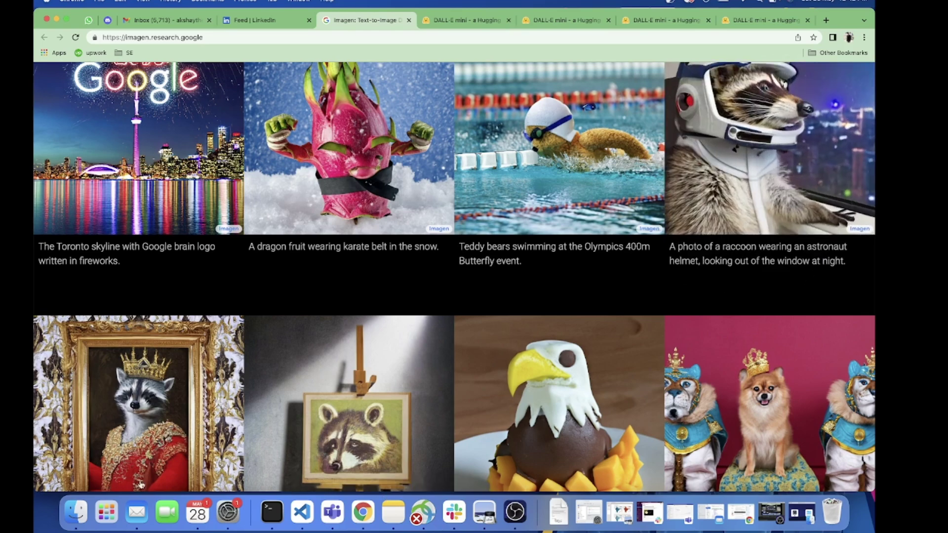
- Open the second Imagen screenshot in Photos, view it full screen, then minimize Photos
{"action": "left_click", "coordinate": [113, 514]}
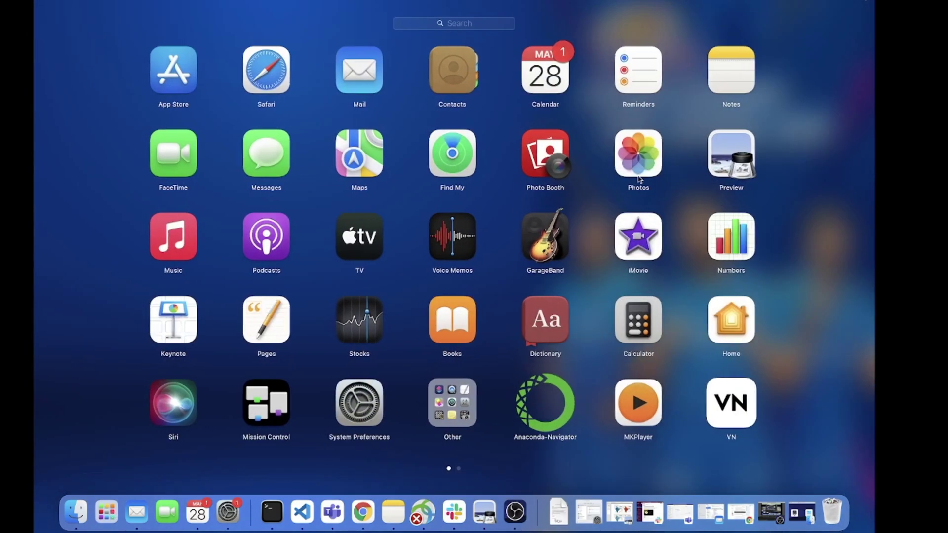
{"action": "left_click", "coordinate": [640, 161]}
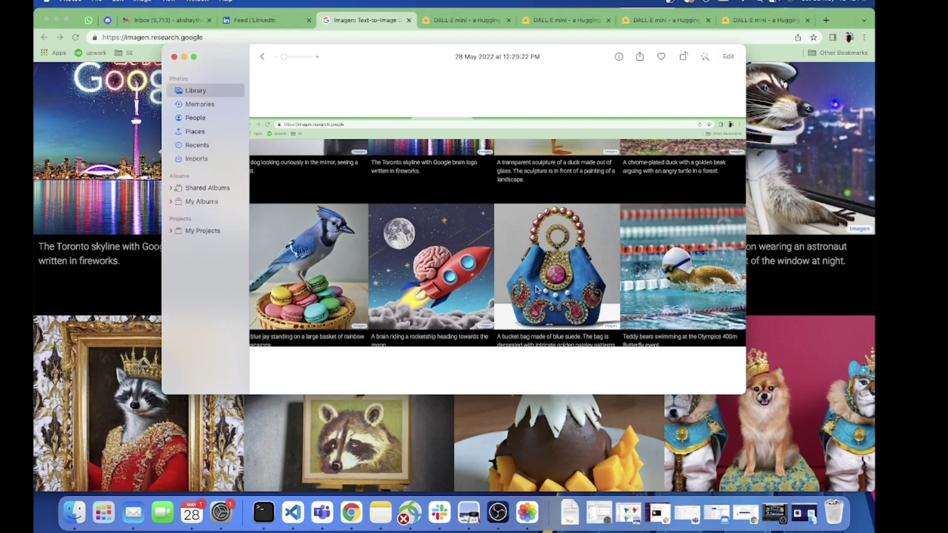
{"action": "left_click", "coordinate": [262, 57]}
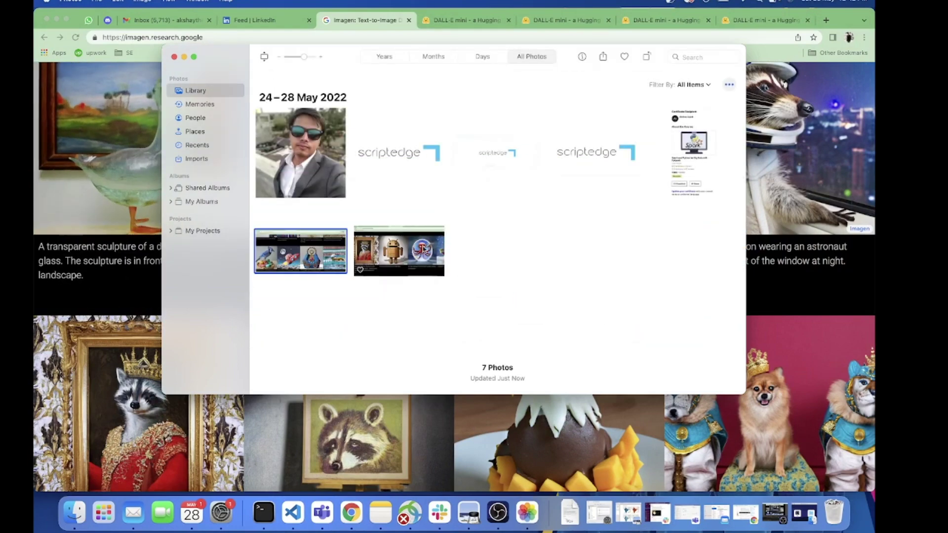
{"action": "left_click", "coordinate": [423, 250]}
{"action": "double_click", "coordinate": [423, 250]}
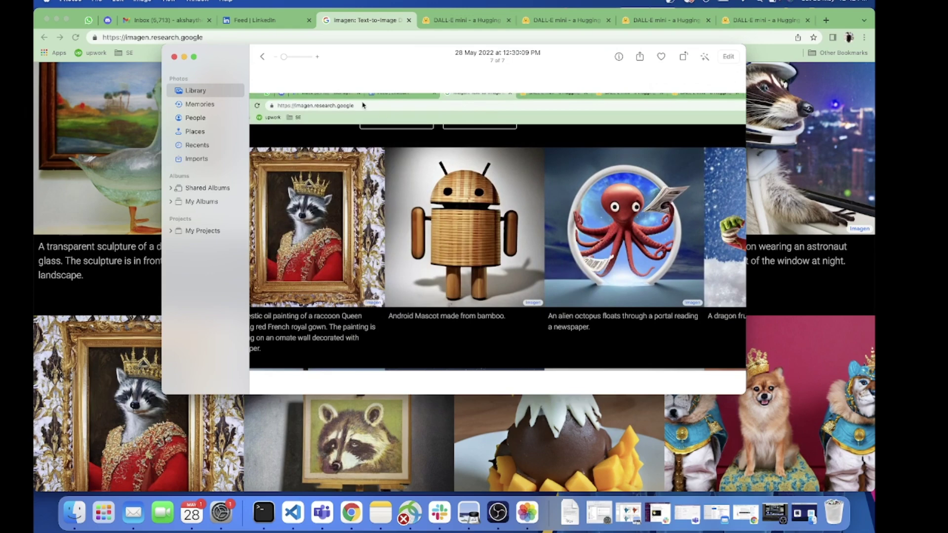
{"action": "left_click", "coordinate": [194, 57]}
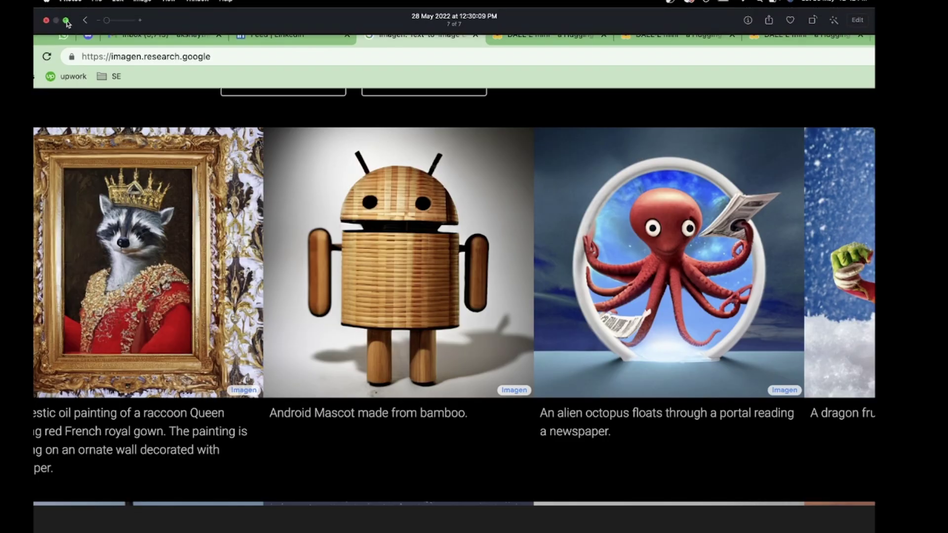
{"action": "left_click", "coordinate": [66, 20]}
{"action": "left_click", "coordinate": [183, 57]}
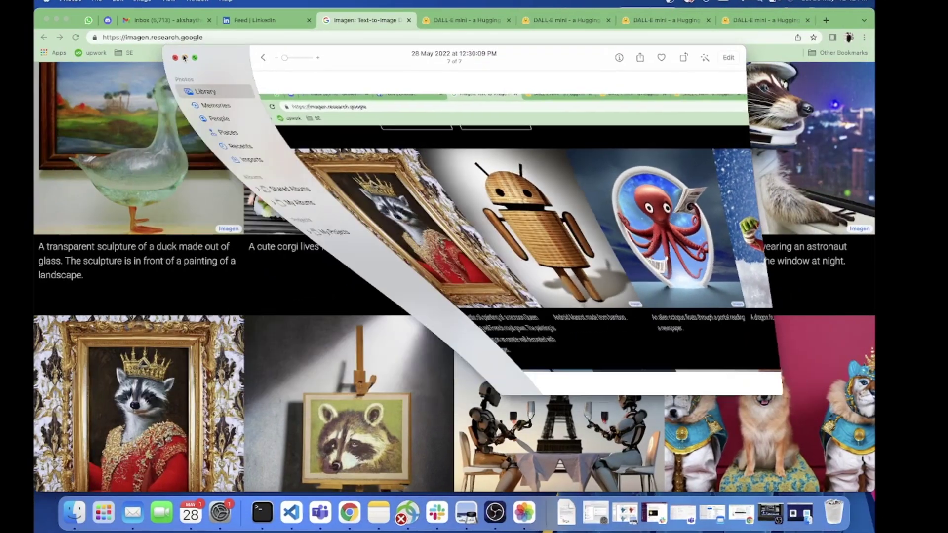
- Show DALL·E mini's nine green figures for 'Android Mascot made from bamboo.'
{"action": "left_click", "coordinate": [467, 20]}
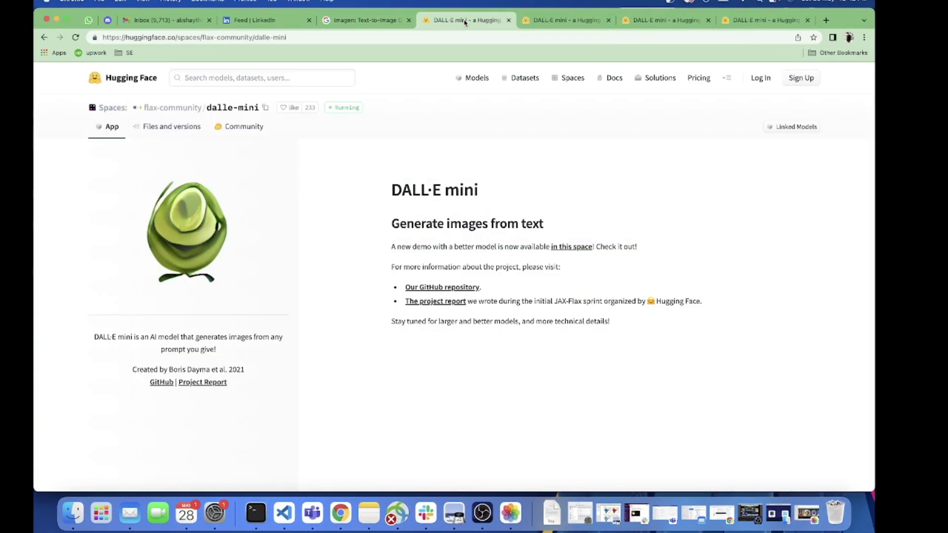
{"action": "left_click", "coordinate": [552, 15]}
{"action": "scroll", "coordinate": [659, 170], "scroll_direction": "up", "scroll_amount": 3}
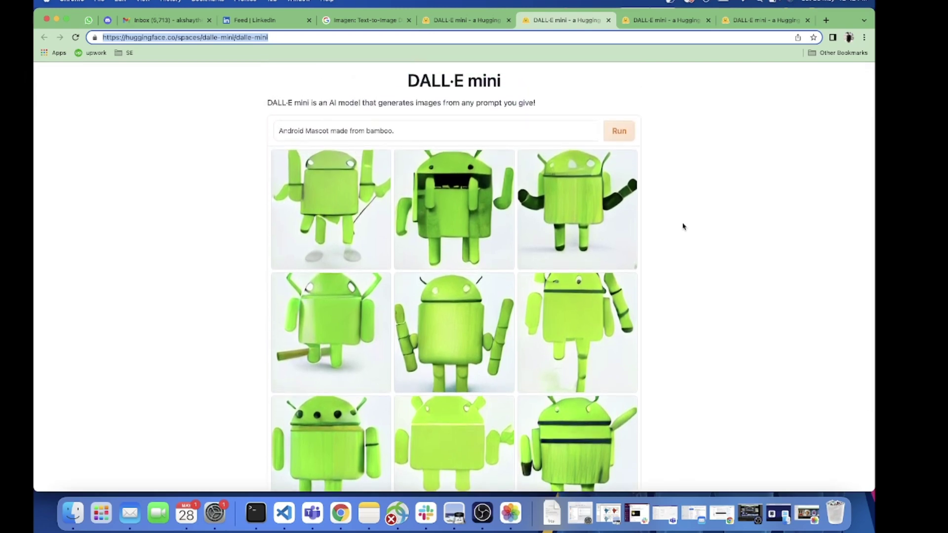
{"action": "scroll", "coordinate": [683, 226], "scroll_direction": "down", "scroll_amount": 5}
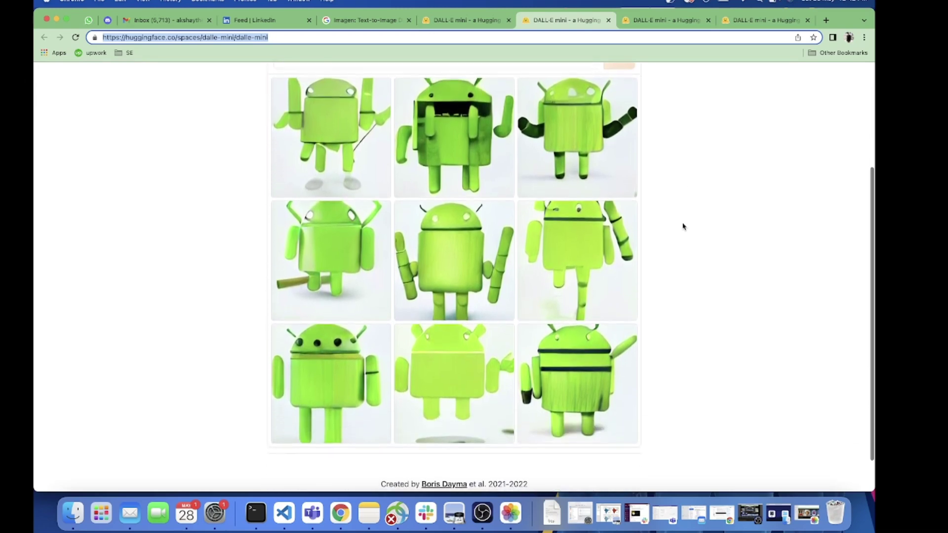
{"action": "scroll", "coordinate": [683, 227], "scroll_direction": "up", "scroll_amount": 4}
{"action": "scroll", "coordinate": [683, 227], "scroll_direction": "up", "scroll_amount": 2}
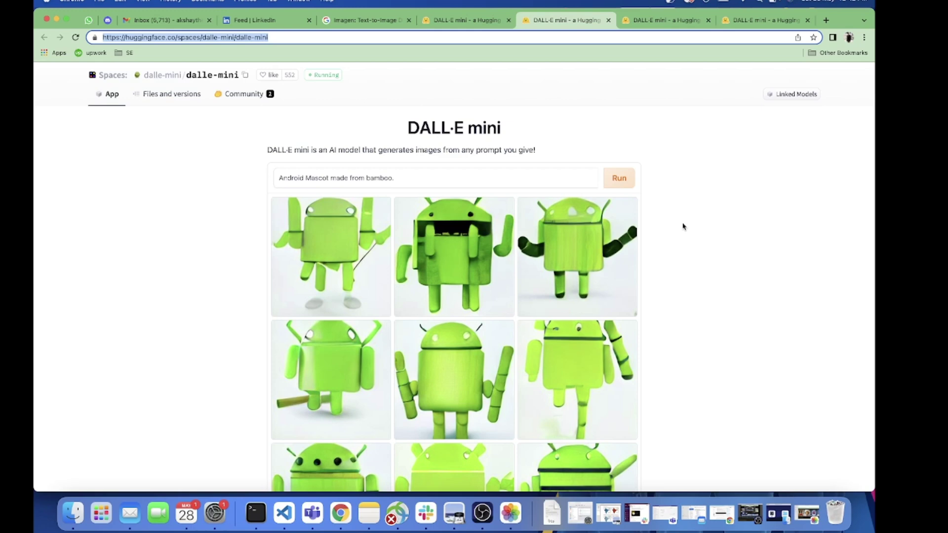
- Show and scroll the nine DALL·E mini octopus images for the alien-octopus newspaper prompt
{"action": "left_click", "coordinate": [665, 19]}
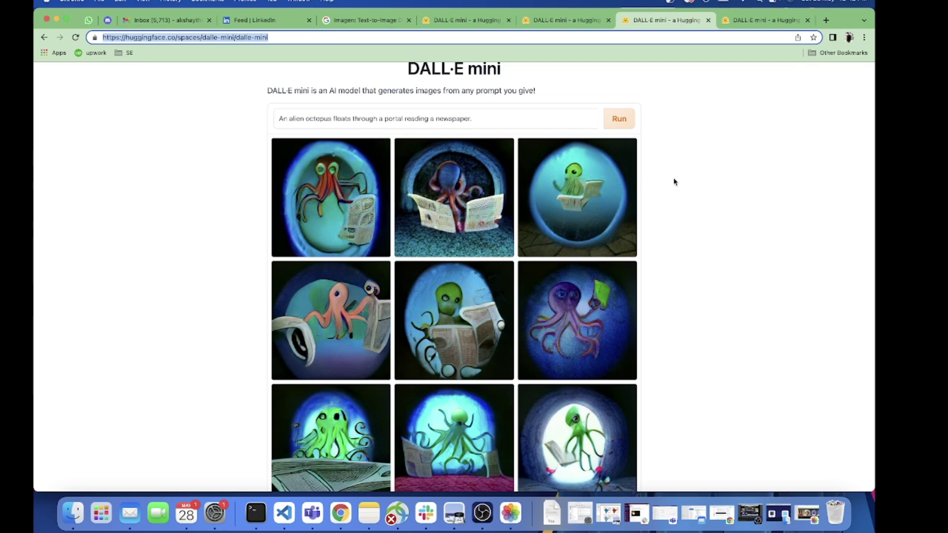
{"action": "scroll", "coordinate": [674, 181], "scroll_direction": "down", "scroll_amount": 3}
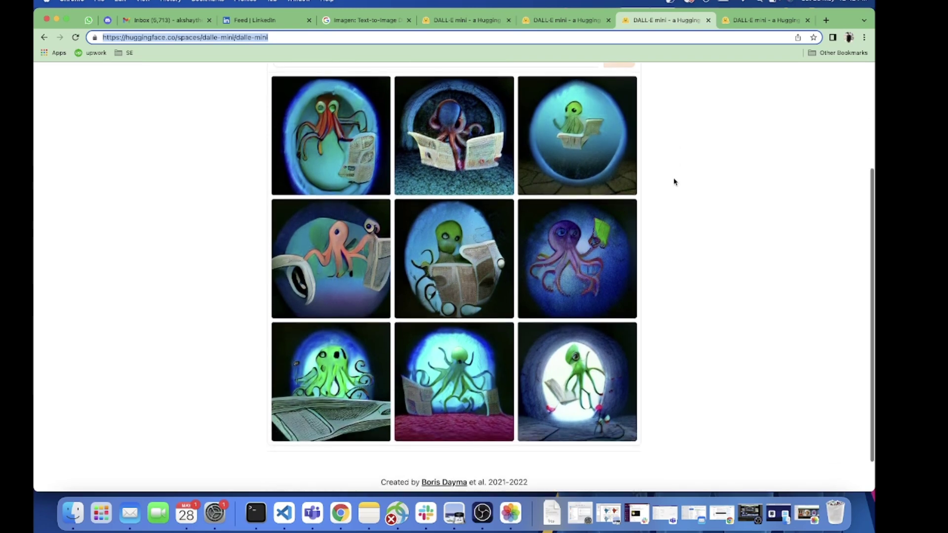
{"action": "scroll", "coordinate": [674, 182], "scroll_direction": "down", "scroll_amount": 2}
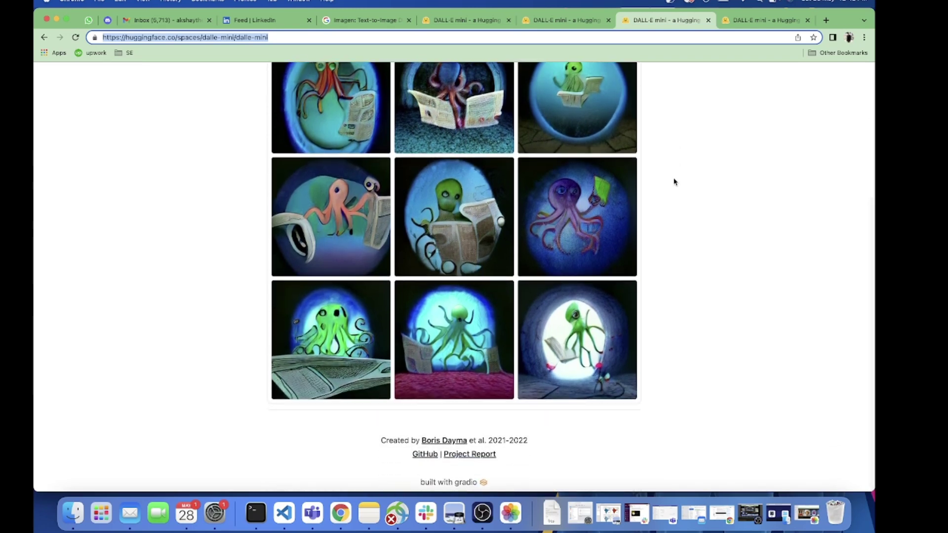
{"action": "scroll", "coordinate": [674, 182], "scroll_direction": "up", "scroll_amount": 5}
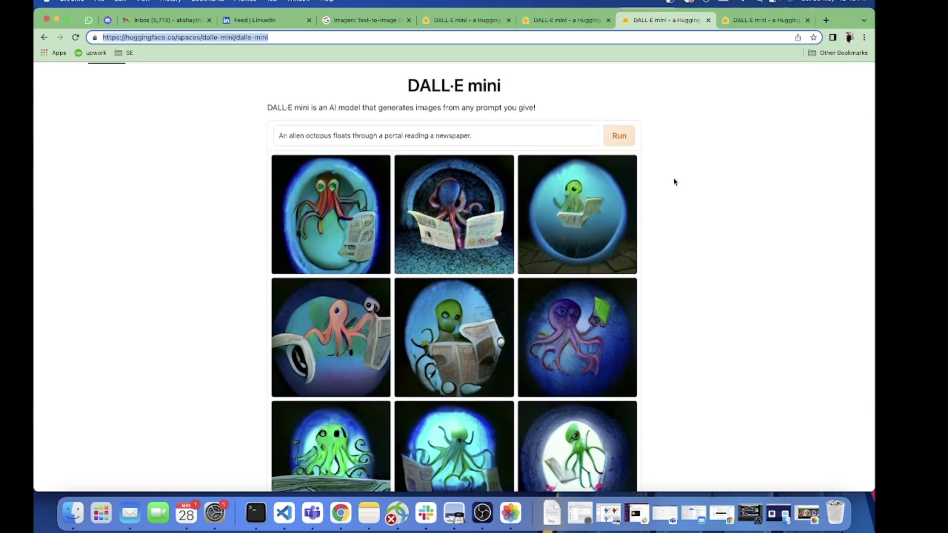
{"action": "scroll", "coordinate": [674, 182], "scroll_direction": "down", "scroll_amount": 4}
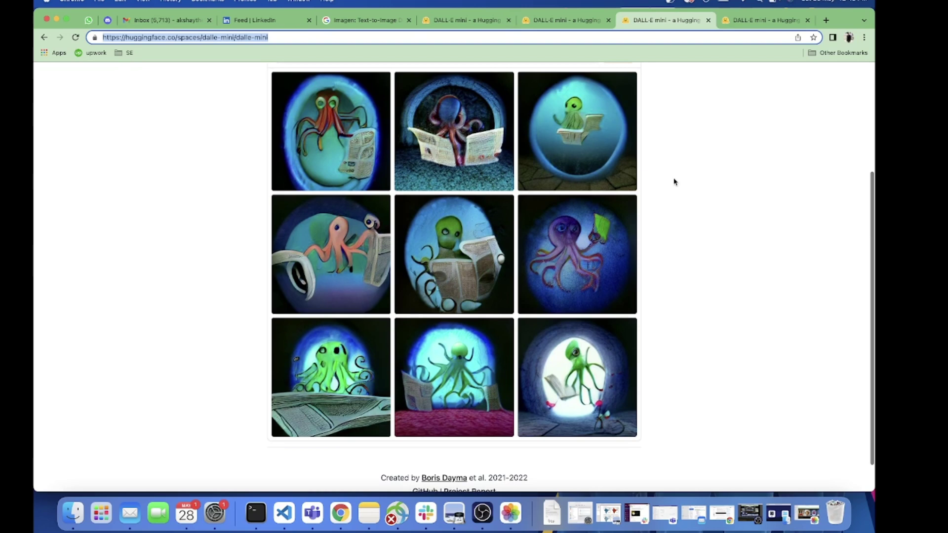
{"action": "scroll", "coordinate": [674, 181], "scroll_direction": "up", "scroll_amount": 4}
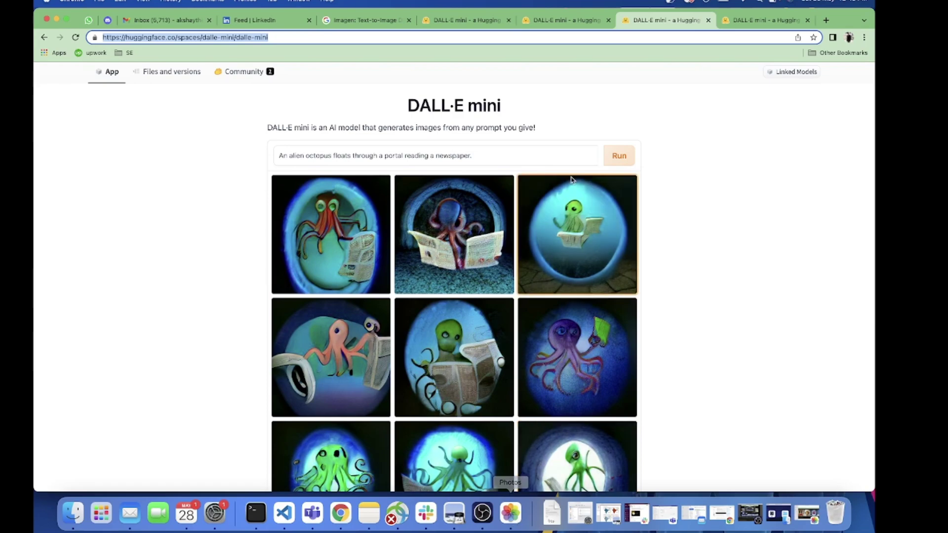
- Scroll Imagen's sample gallery, then reopen the saved Android-mascot and octopus screenshot in Photos
{"action": "left_click", "coordinate": [361, 20]}
{"action": "scroll", "coordinate": [435, 222], "scroll_direction": "up", "scroll_amount": 8}
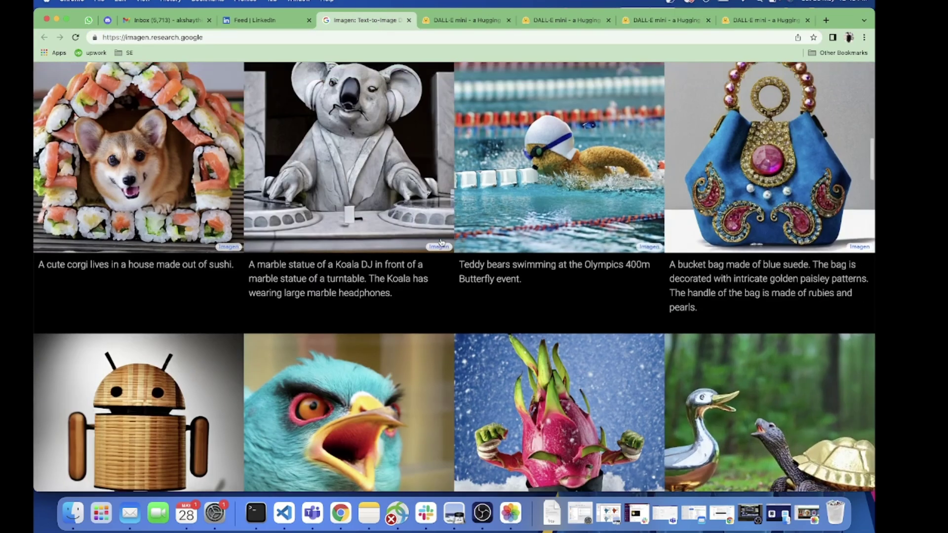
{"action": "scroll", "coordinate": [441, 239], "scroll_direction": "down", "scroll_amount": 10}
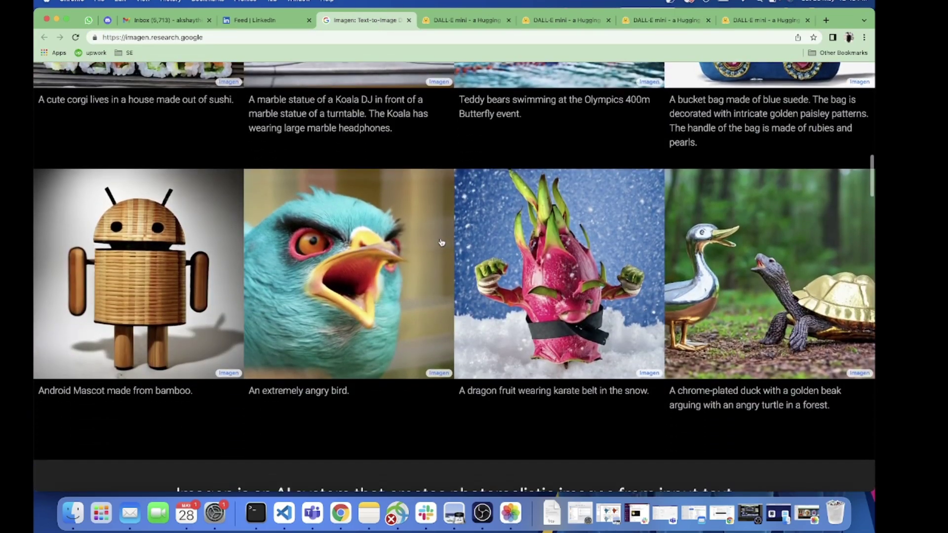
{"action": "scroll", "coordinate": [441, 242], "scroll_direction": "down", "scroll_amount": 4}
{"action": "scroll", "coordinate": [441, 242], "scroll_direction": "up", "scroll_amount": 6}
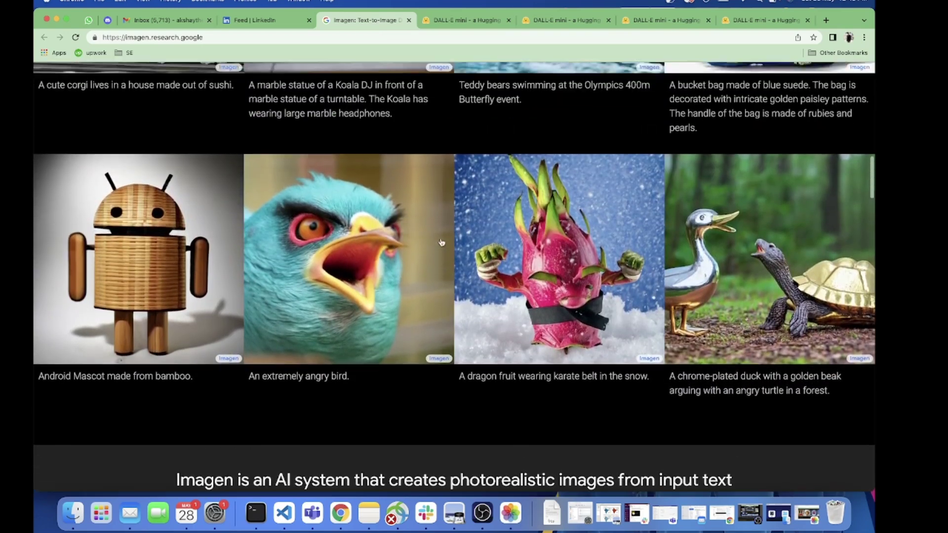
{"action": "scroll", "coordinate": [441, 242], "scroll_direction": "up", "scroll_amount": 1}
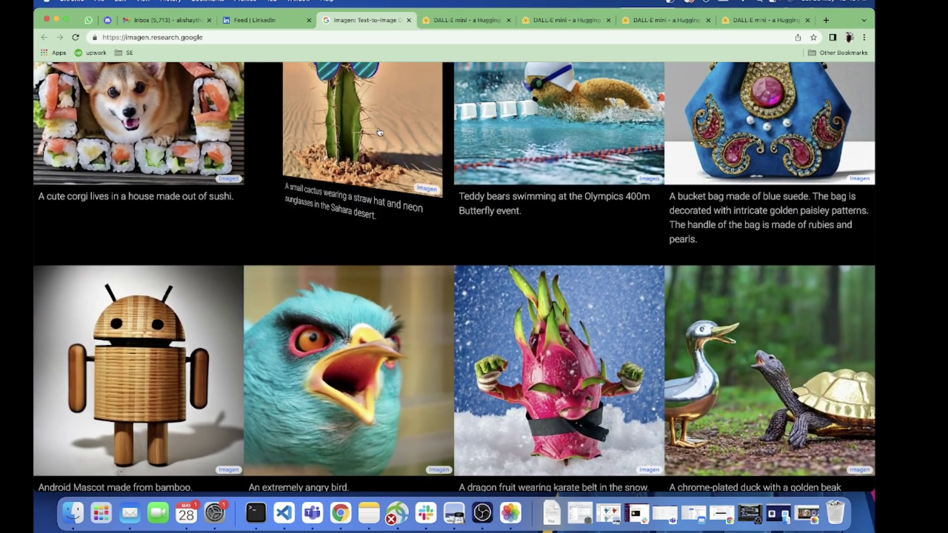
{"action": "scroll", "coordinate": [380, 132], "scroll_direction": "up", "scroll_amount": 1}
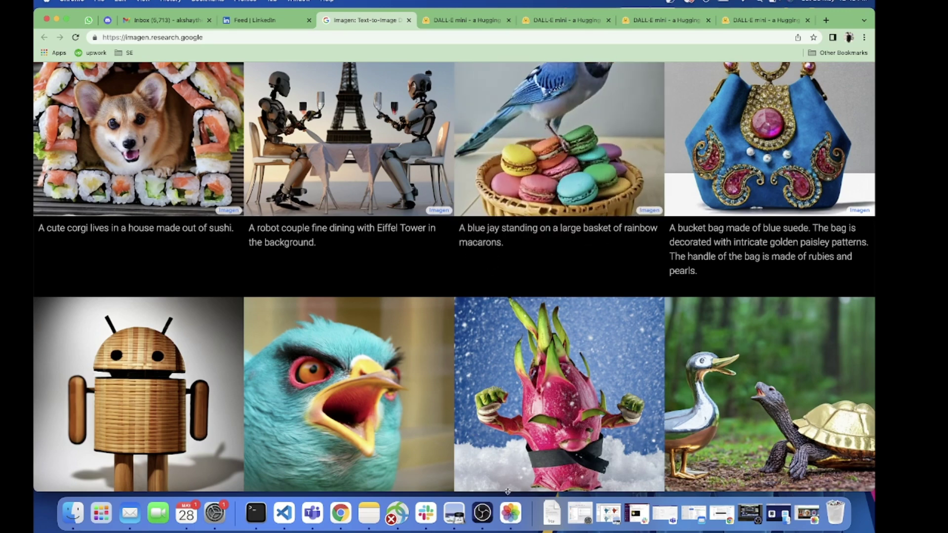
{"action": "left_click", "coordinate": [510, 511]}
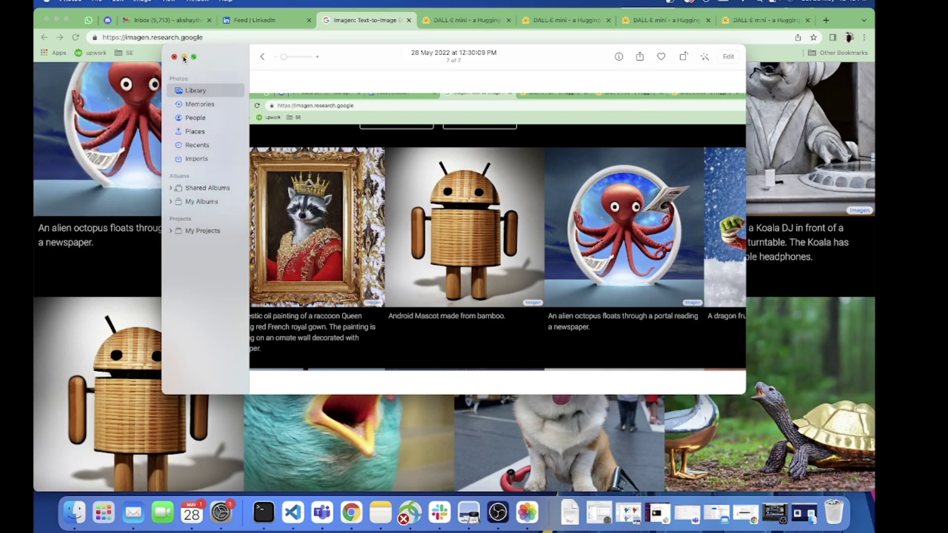
- Minimize Photos and show DALL·E mini's 'A strawberry mug filled with white sesame seeds.' results
{"action": "left_click", "coordinate": [184, 58]}
{"action": "scroll", "coordinate": [124, 295], "scroll_direction": "up", "scroll_amount": 3}
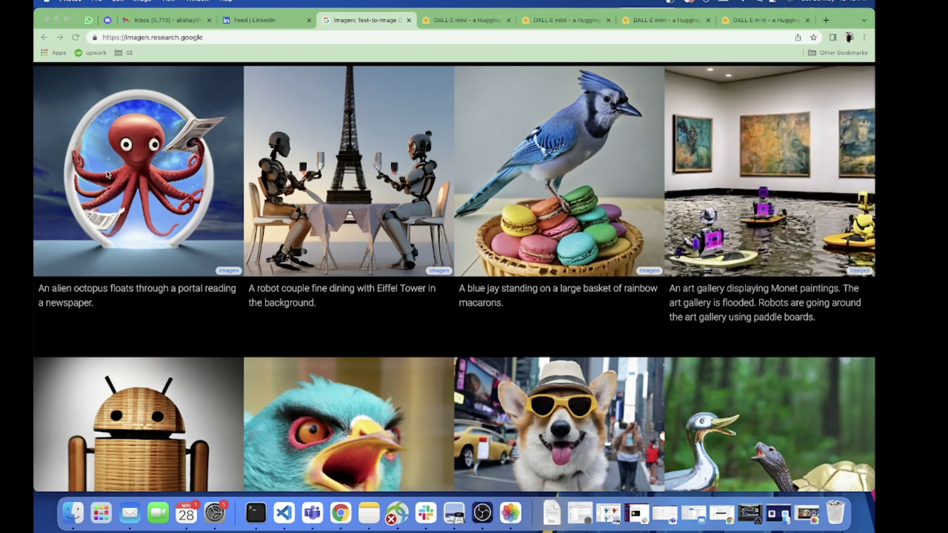
{"action": "left_click", "coordinate": [752, 24]}
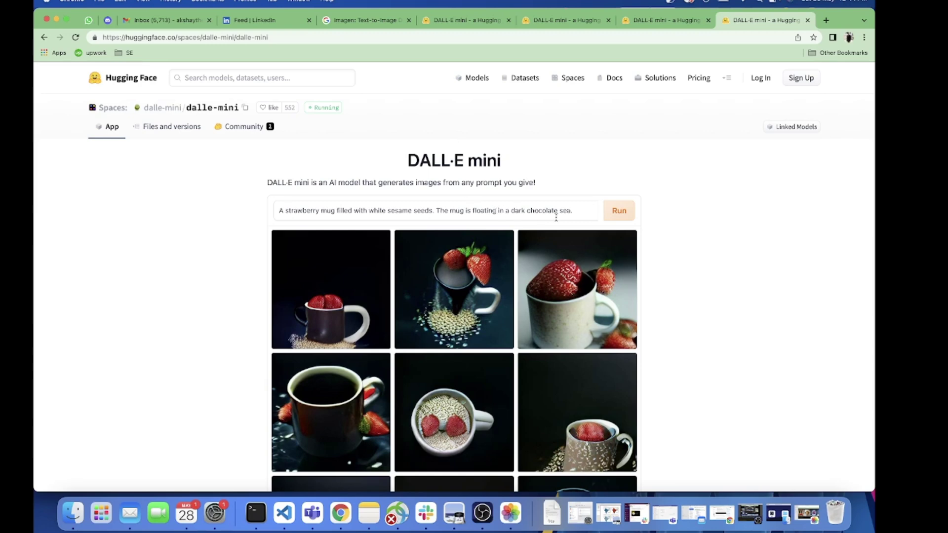
- Delete the chocolate-sea sentence from the prompt and regenerate for the strawberry mug alone
{"action": "left_click_drag", "start_coordinate": [580, 208], "coordinate": [436, 207]}
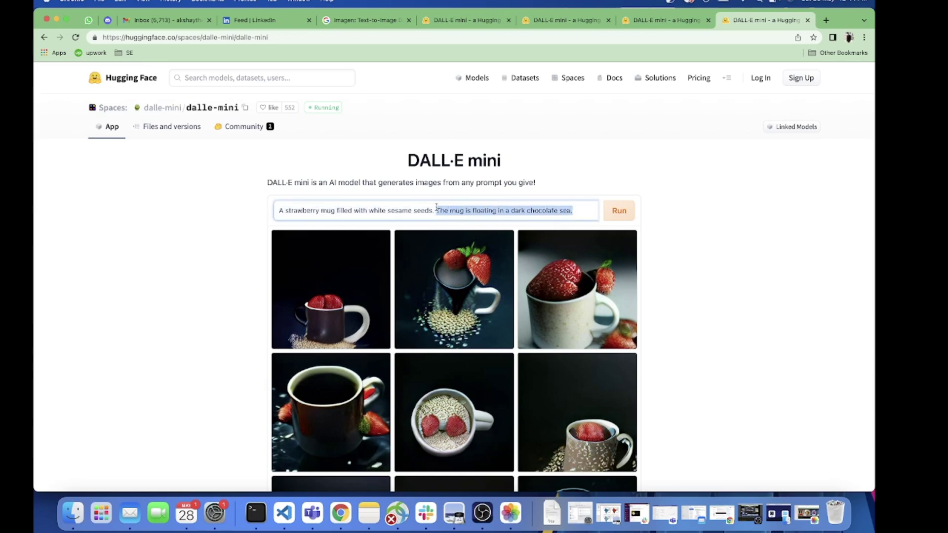
{"action": "key", "text": "BackSpace"}
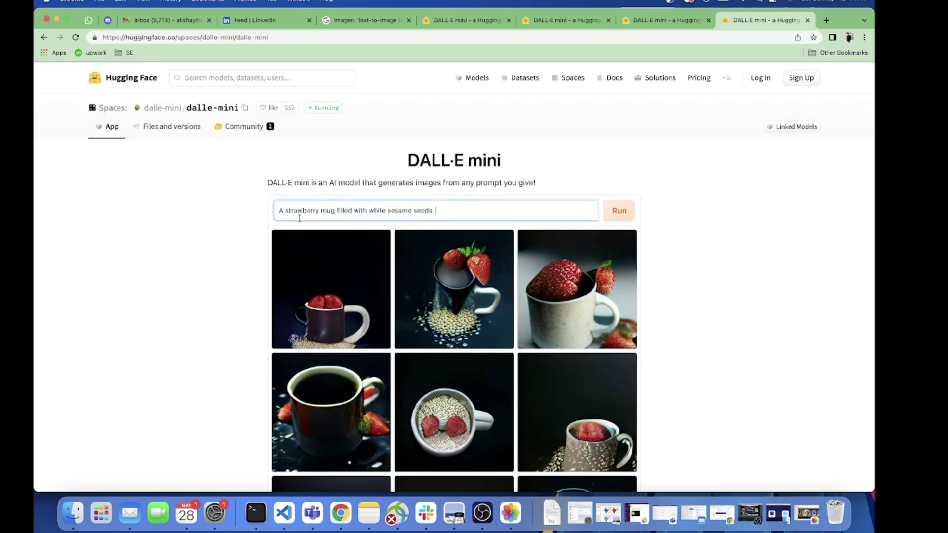
{"action": "left_click", "coordinate": [615, 210]}
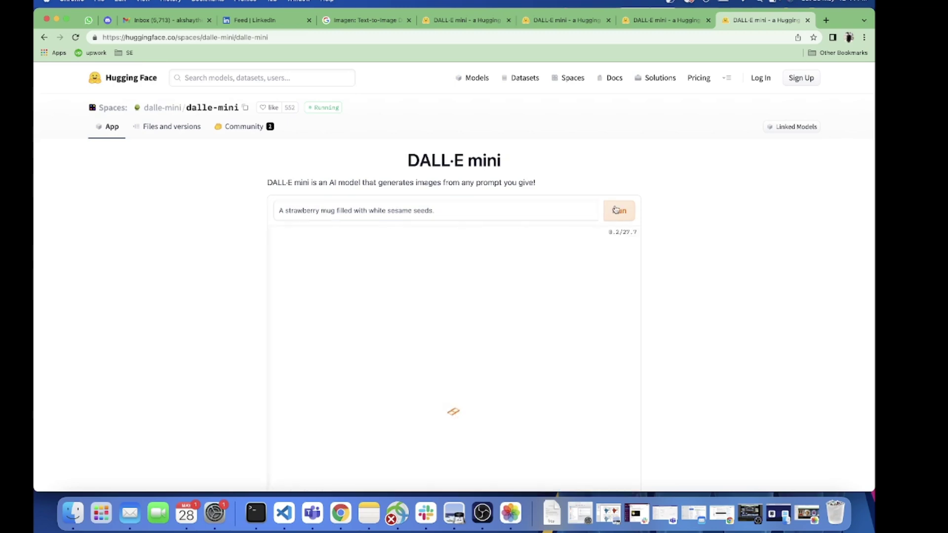
{"action": "scroll", "coordinate": [707, 360], "scroll_direction": "down", "scroll_amount": 2}
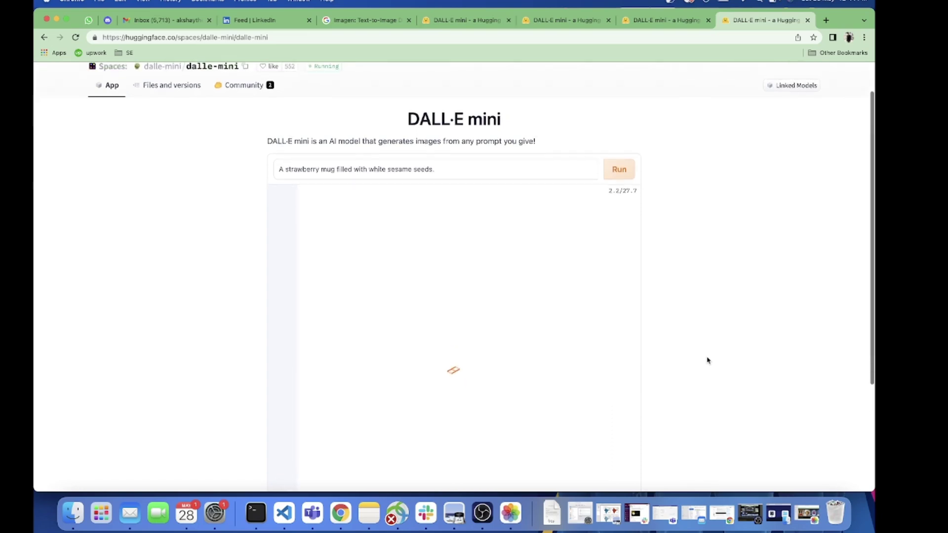
{"action": "scroll", "coordinate": [519, 176], "scroll_direction": "up", "scroll_amount": 3}
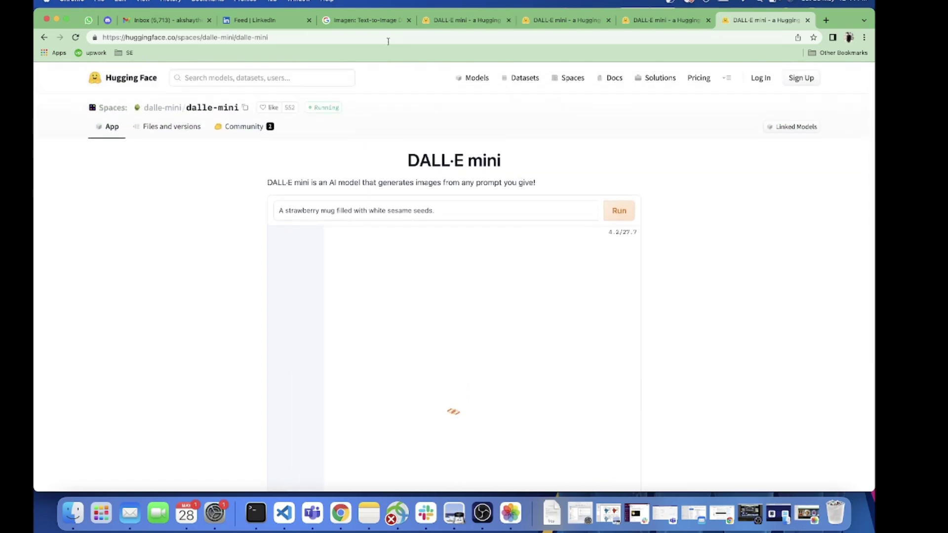
{"action": "left_click", "coordinate": [379, 21]}
- Scroll Imagen's gallery to the strawberry mug in dark chocolate sea sample
{"action": "scroll", "coordinate": [430, 265], "scroll_direction": "down", "scroll_amount": 5}
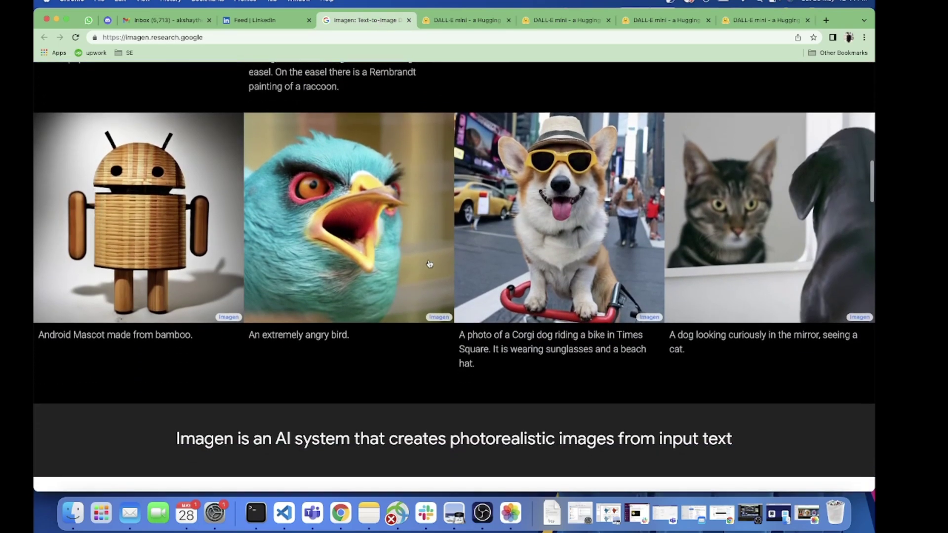
{"action": "scroll", "coordinate": [429, 264], "scroll_direction": "up", "scroll_amount": 2}
{"action": "scroll", "coordinate": [430, 264], "scroll_direction": "up", "scroll_amount": 3}
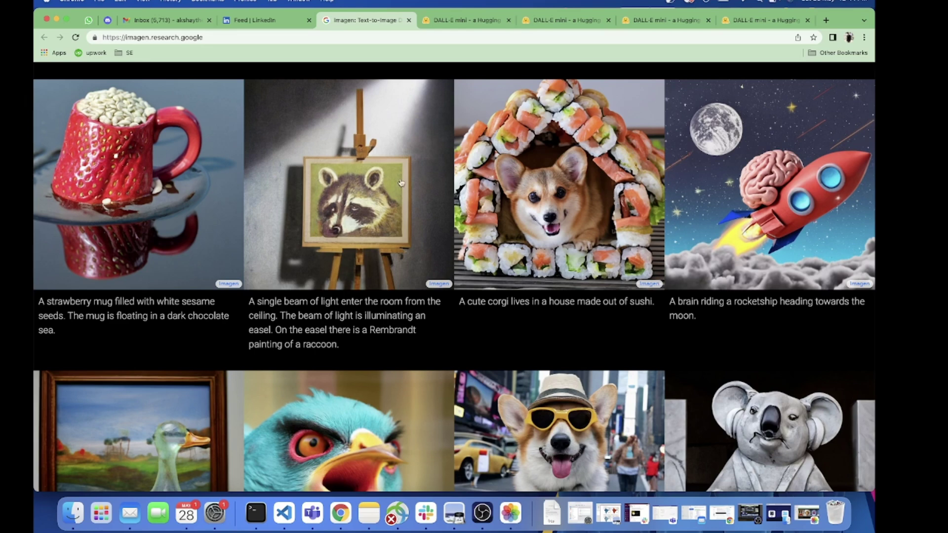
- Append 'The mug is floating in dark chocolate sea.' to the strawberry mug prompt and regenerate
{"action": "left_click", "coordinate": [754, 22]}
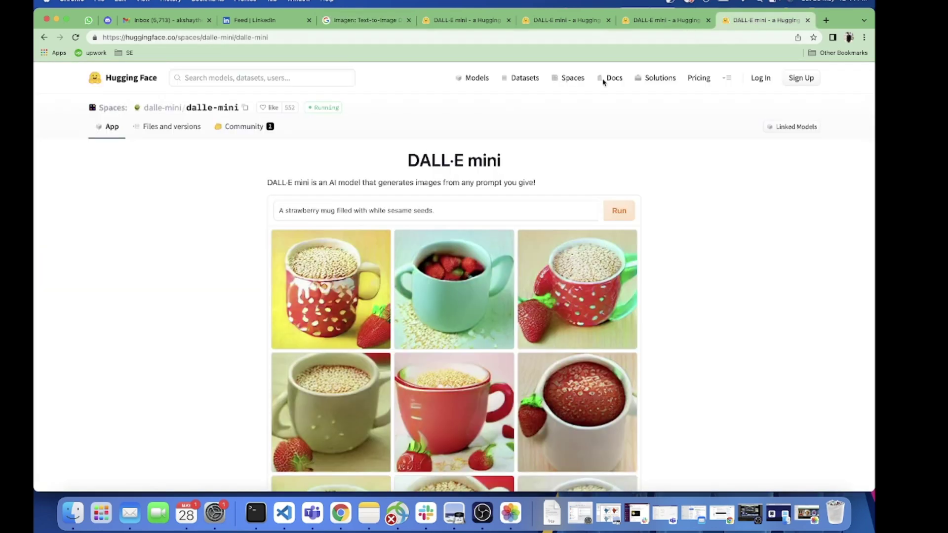
{"action": "left_click", "coordinate": [467, 216]}
{"action": "type", "text": "The mi"}
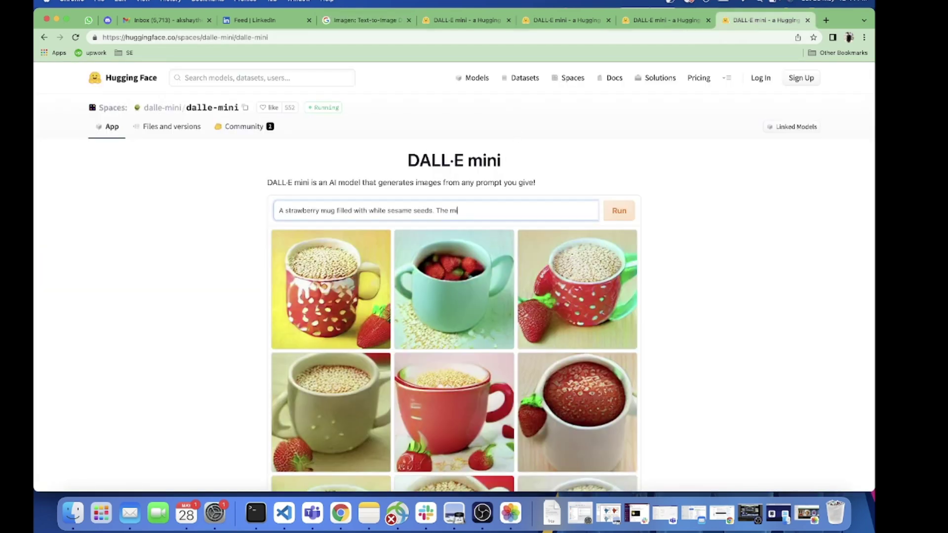
{"action": "key", "text": "BackSpace"}
{"action": "type", "text": "ug is floating in dark chocolate sea."}
{"action": "left_click", "coordinate": [623, 209]}
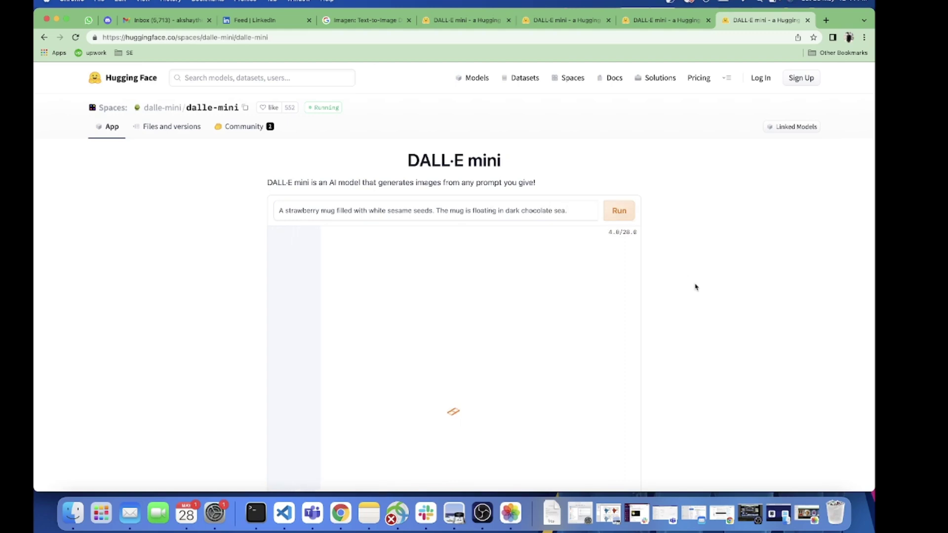
{"action": "scroll", "coordinate": [696, 287], "scroll_direction": "down", "scroll_amount": 1}
{"action": "scroll", "coordinate": [694, 286], "scroll_direction": "up", "scroll_amount": 1}
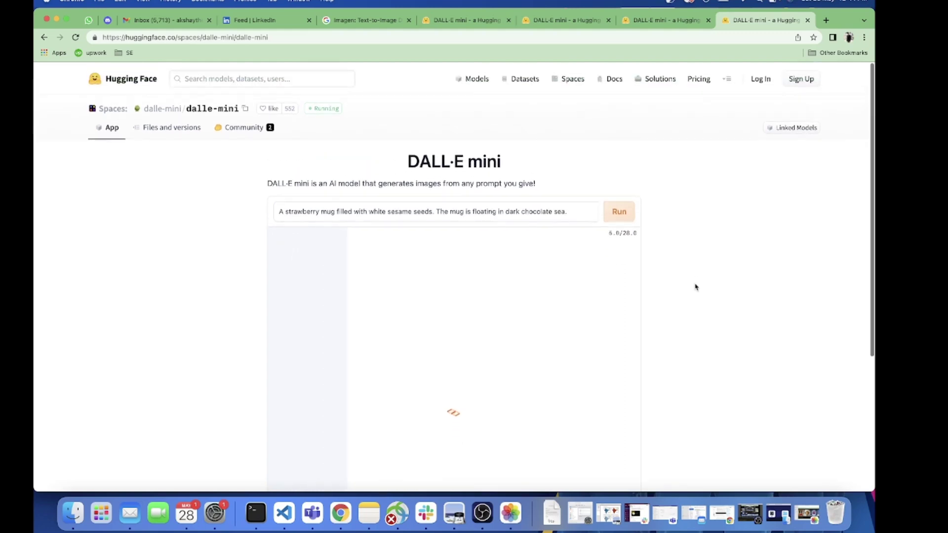
{"action": "scroll", "coordinate": [686, 270], "scroll_direction": "down", "scroll_amount": 4}
{"action": "scroll", "coordinate": [687, 270], "scroll_direction": "up", "scroll_amount": 5}
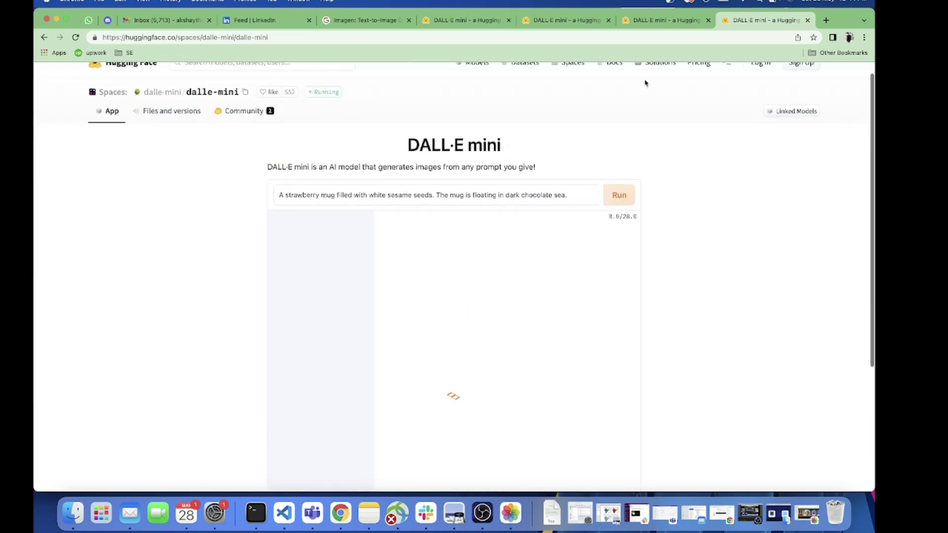
- Scroll down the Imagen research page from the abstract
{"action": "left_click", "coordinate": [388, 22]}
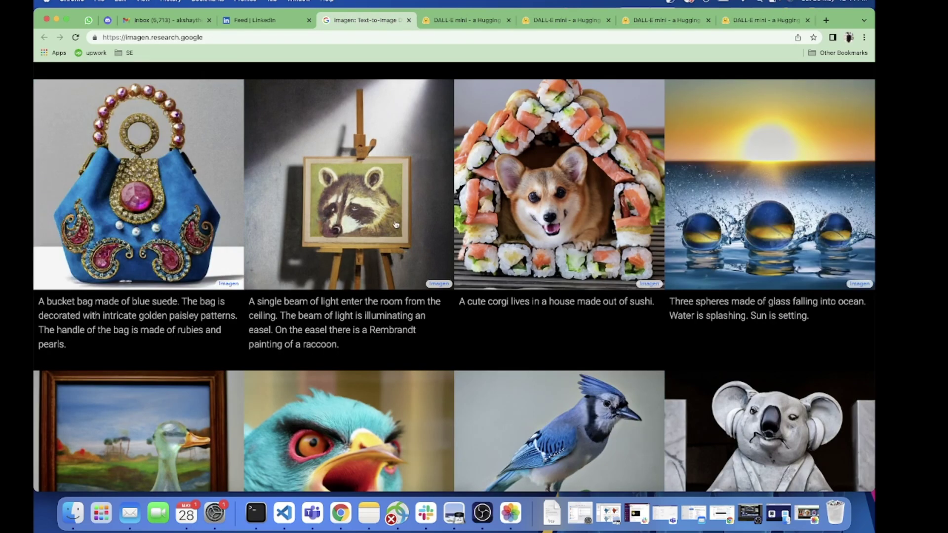
{"action": "scroll", "coordinate": [395, 220], "scroll_direction": "up", "scroll_amount": 5}
{"action": "scroll", "coordinate": [396, 221], "scroll_direction": "up", "scroll_amount": 8}
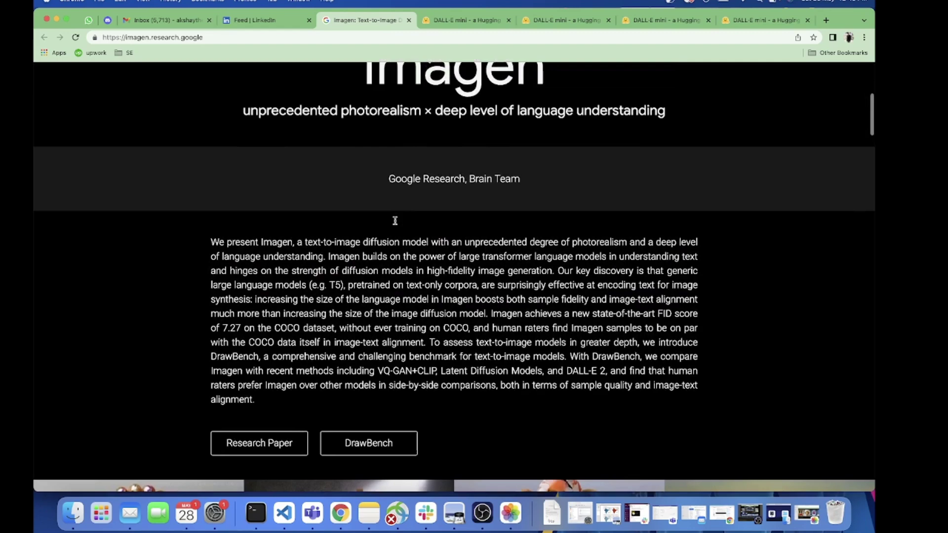
{"action": "scroll", "coordinate": [396, 223], "scroll_direction": "down", "scroll_amount": 10}
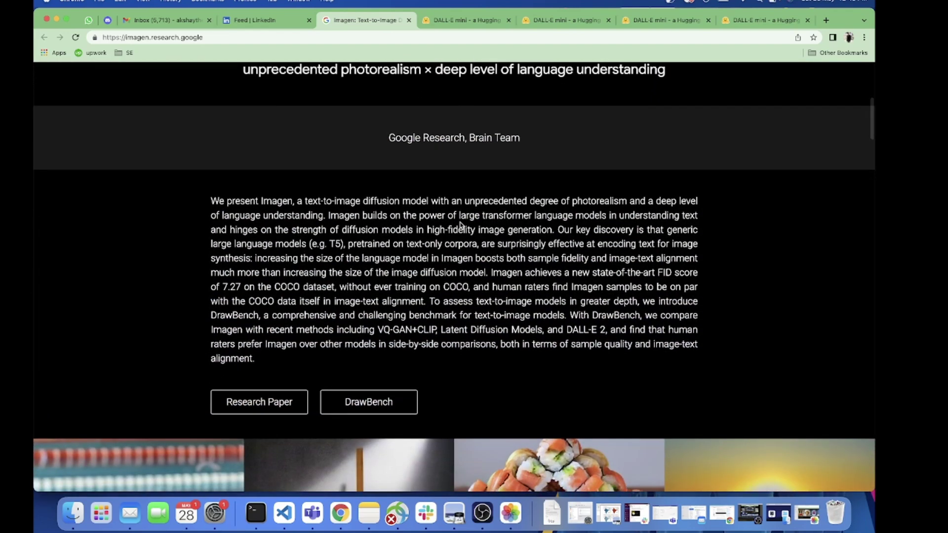
{"action": "scroll", "coordinate": [435, 217], "scroll_direction": "down", "scroll_amount": 5}
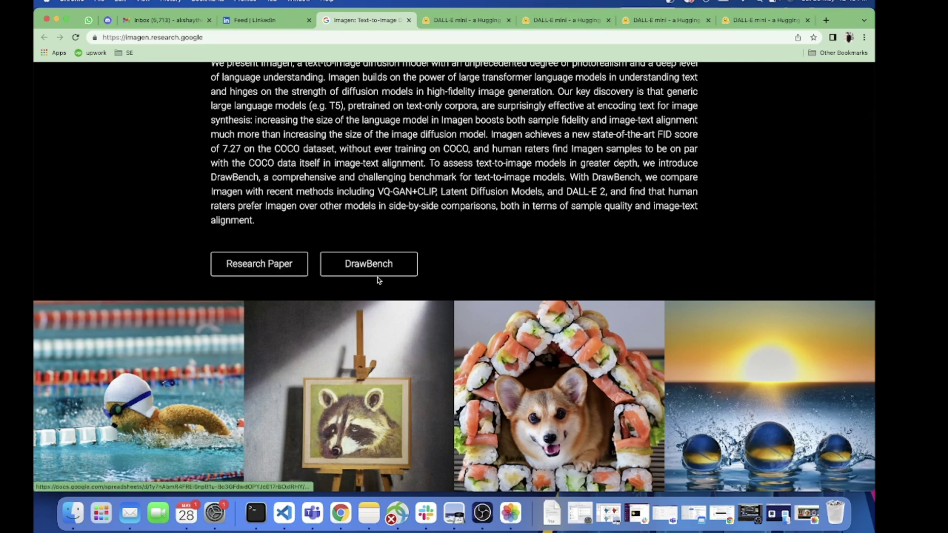
{"action": "scroll", "coordinate": [377, 277], "scroll_direction": "down", "scroll_amount": 10}
{"action": "scroll", "coordinate": [378, 280], "scroll_direction": "down", "scroll_amount": 8}
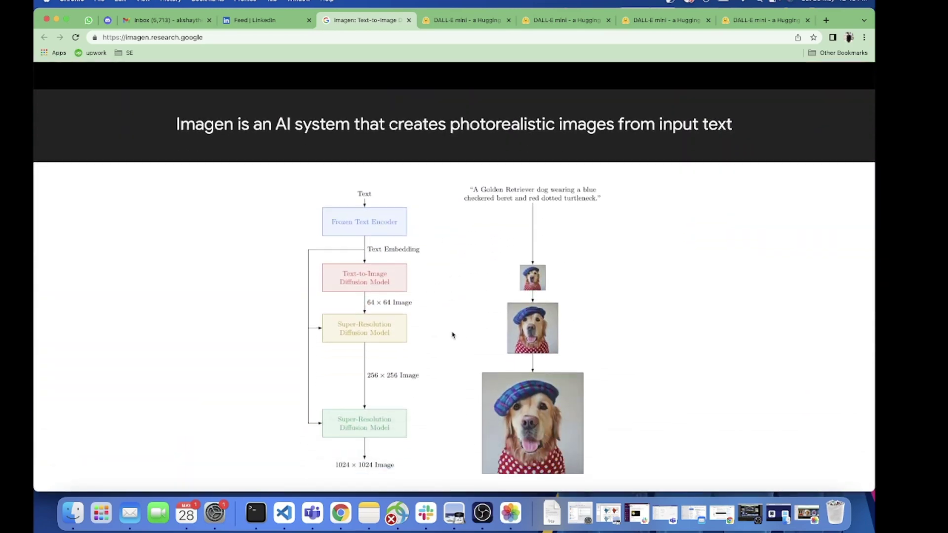
{"action": "scroll", "coordinate": [451, 339], "scroll_direction": "down", "scroll_amount": 2}
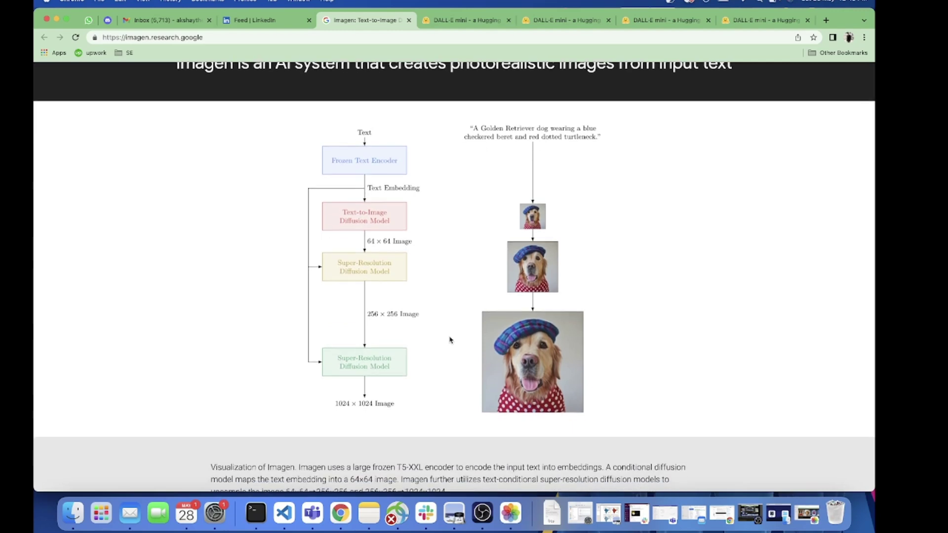
{"action": "scroll", "coordinate": [451, 340], "scroll_direction": "down", "scroll_amount": 9}
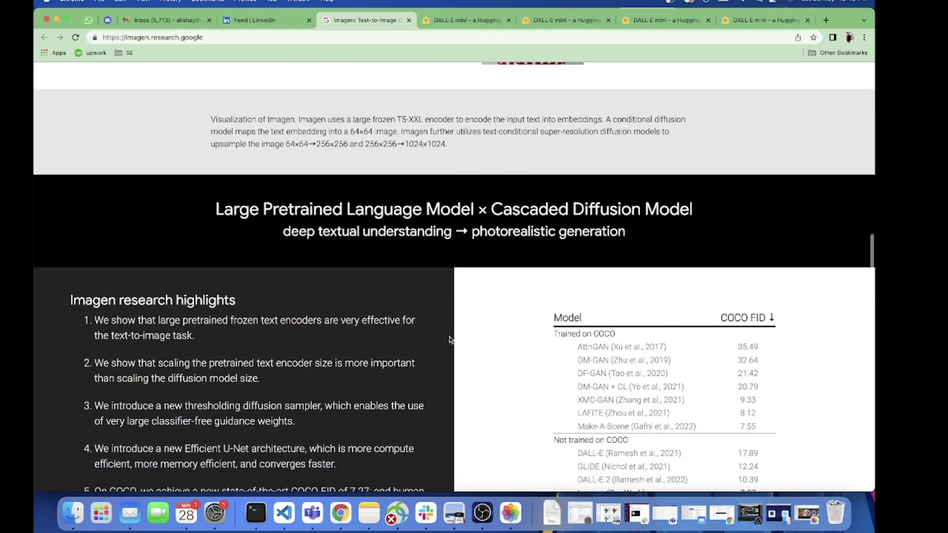
{"action": "scroll", "coordinate": [451, 340], "scroll_direction": "down", "scroll_amount": 1}
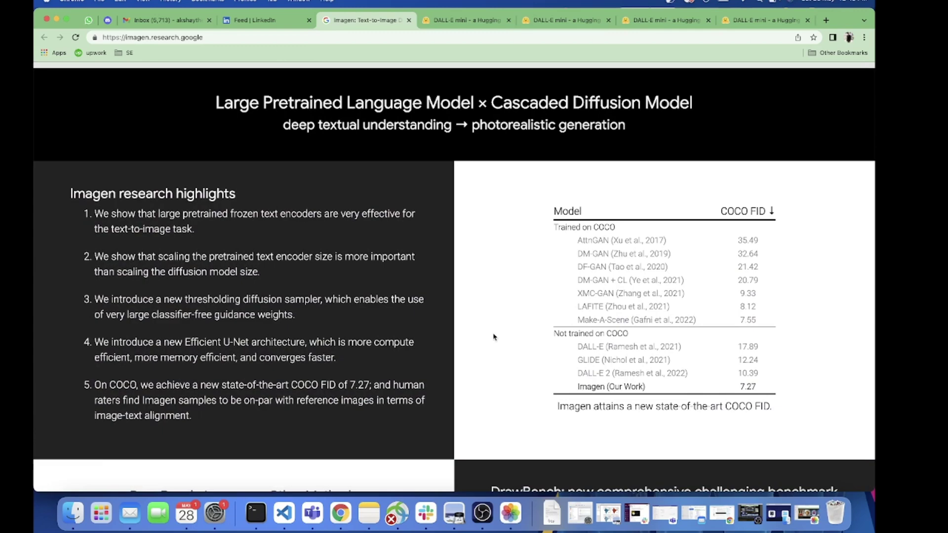
{"action": "scroll", "coordinate": [493, 338], "scroll_direction": "down", "scroll_amount": 7}
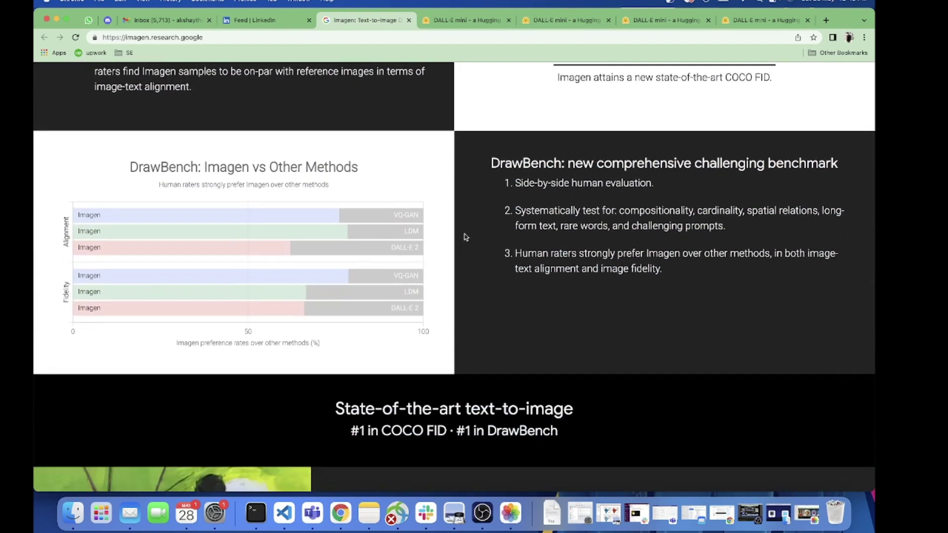
{"action": "scroll", "coordinate": [465, 237], "scroll_direction": "down", "scroll_amount": 7}
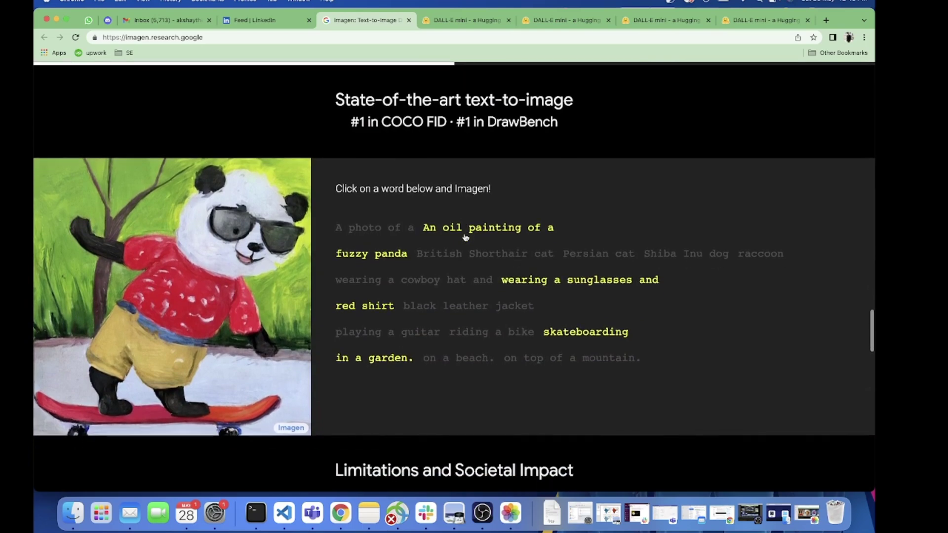
{"action": "scroll", "coordinate": [483, 308], "scroll_direction": "down", "scroll_amount": 2}
- Swap the painting in the interactive panda prompt demo and scroll on to Limitations
{"action": "scroll", "coordinate": [484, 307], "scroll_direction": "up", "scroll_amount": 2}
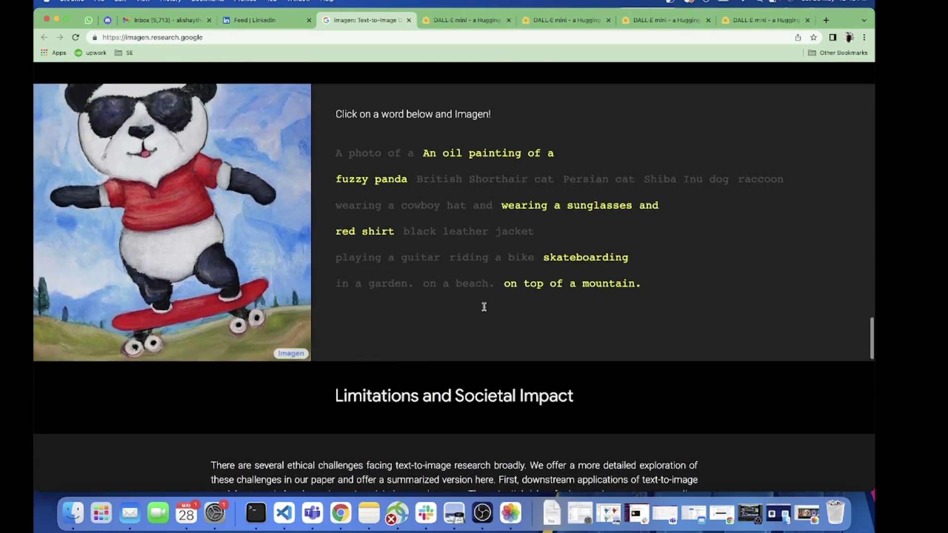
{"action": "scroll", "coordinate": [484, 307], "scroll_direction": "up", "scroll_amount": 1}
{"action": "scroll", "coordinate": [484, 307], "scroll_direction": "down", "scroll_amount": 1}
{"action": "left_click", "coordinate": [369, 258]}
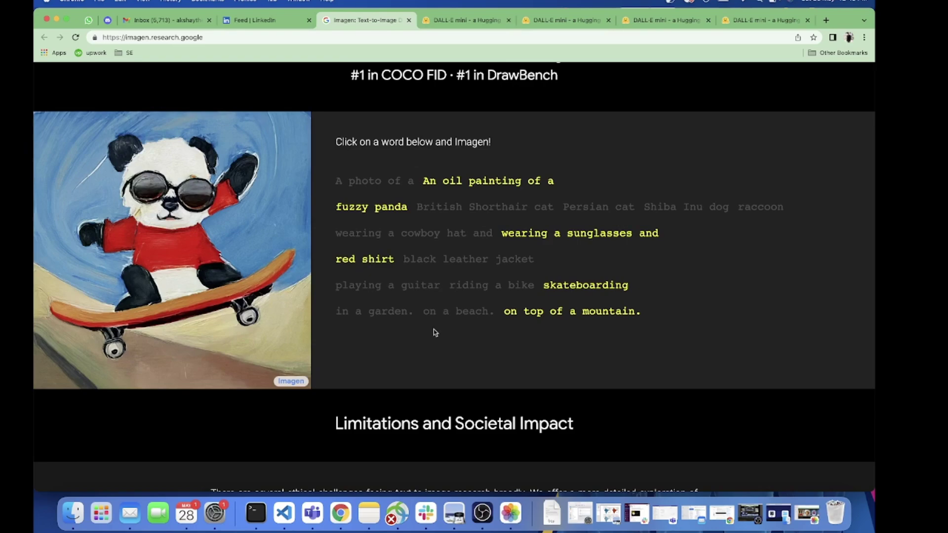
{"action": "scroll", "coordinate": [434, 330], "scroll_direction": "down", "scroll_amount": 3}
{"action": "scroll", "coordinate": [451, 378], "scroll_direction": "down", "scroll_amount": 9}
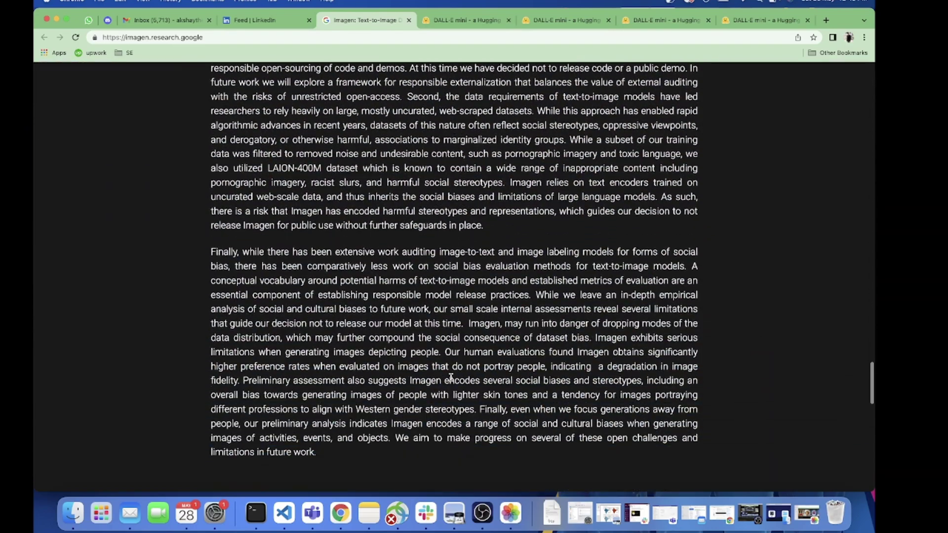
{"action": "scroll", "coordinate": [451, 377], "scroll_direction": "up", "scroll_amount": 7}
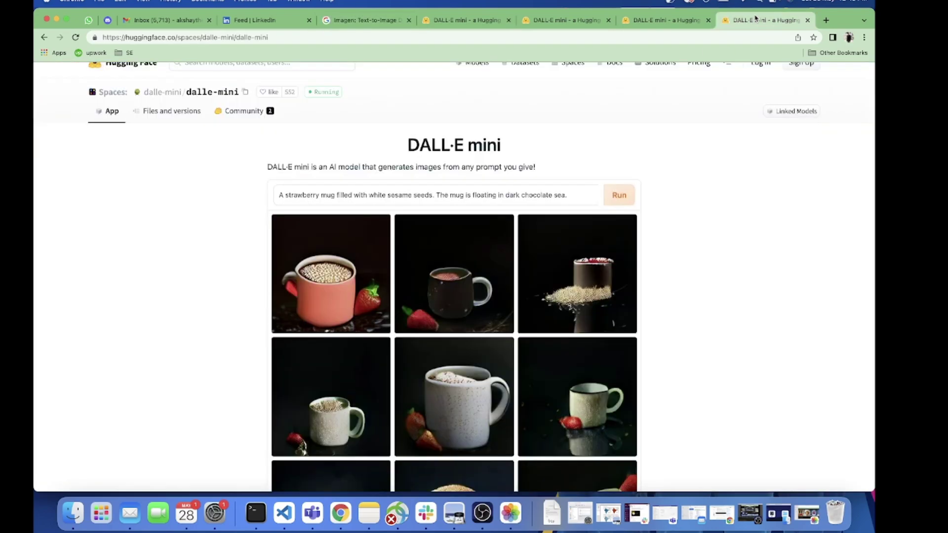
- Review DALL·E mini's nine mugs with sesame seeds and strawberries on dark backgrounds
{"action": "left_click", "coordinate": [758, 18]}
{"action": "scroll", "coordinate": [719, 352], "scroll_direction": "down", "scroll_amount": 3}
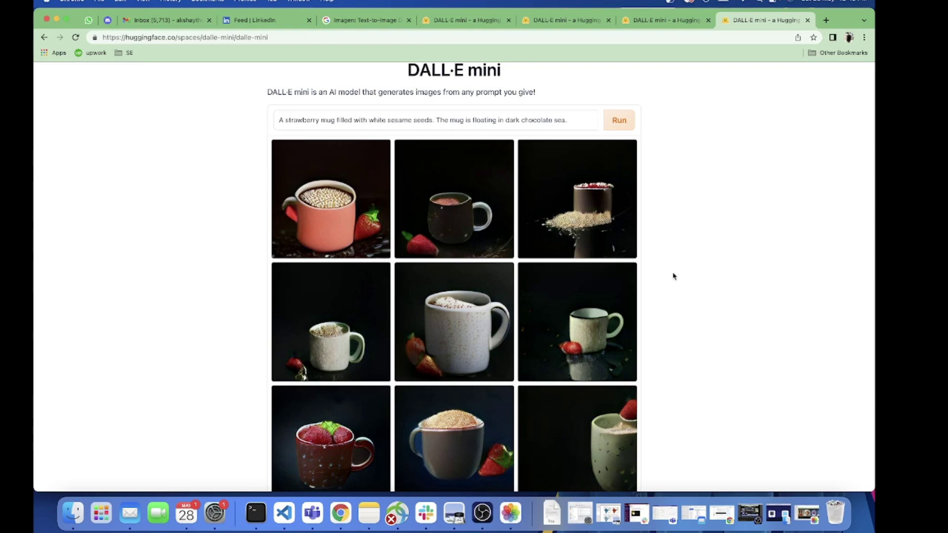
{"action": "scroll", "coordinate": [673, 276], "scroll_direction": "up", "scroll_amount": 2}
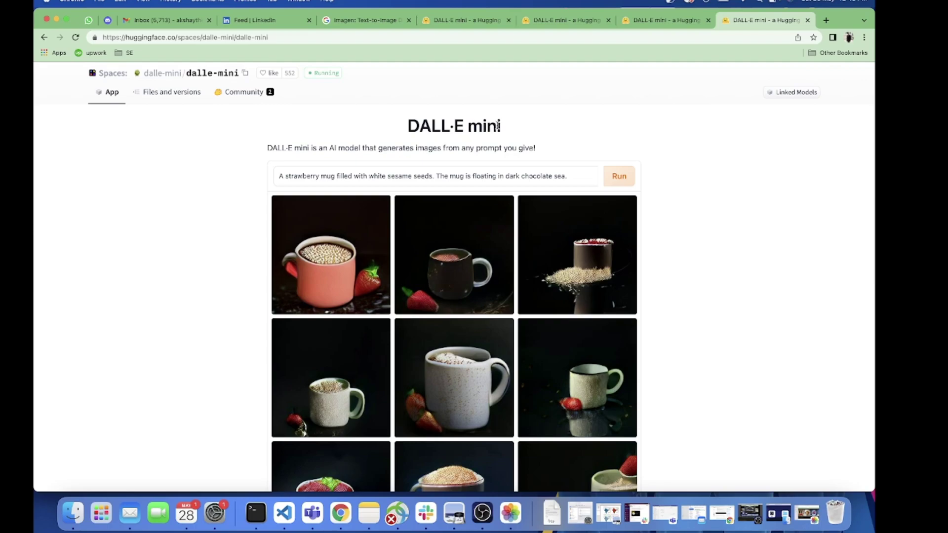
- Browse up through Imagen's published sample images, then bring back DALL·E mini's sesame-seed strawberry mug grid
{"action": "left_click", "coordinate": [350, 22]}
{"action": "scroll", "coordinate": [339, 242], "scroll_direction": "up", "scroll_amount": 20}
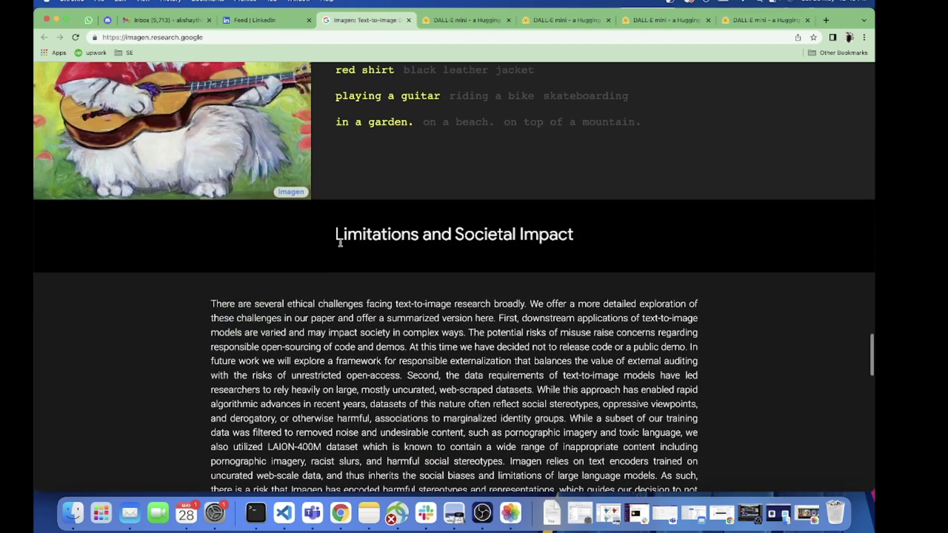
{"action": "scroll", "coordinate": [340, 245], "scroll_direction": "up", "scroll_amount": 5}
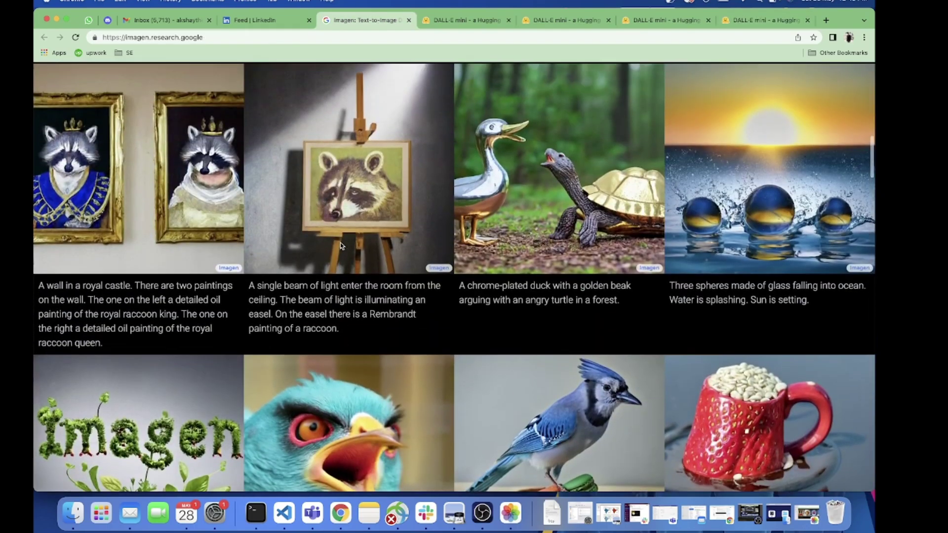
{"action": "scroll", "coordinate": [449, 364], "scroll_direction": "up", "scroll_amount": 3}
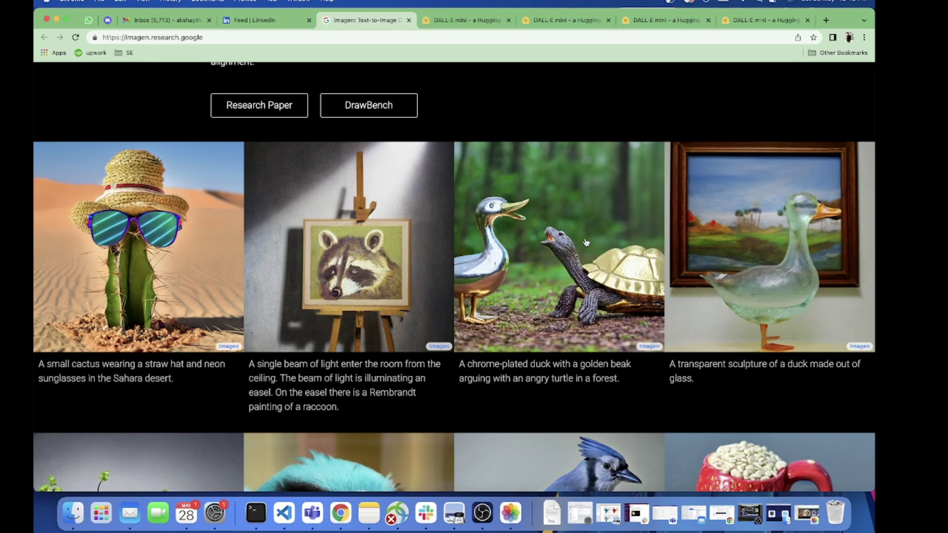
{"action": "scroll", "coordinate": [586, 242], "scroll_direction": "up", "scroll_amount": 3}
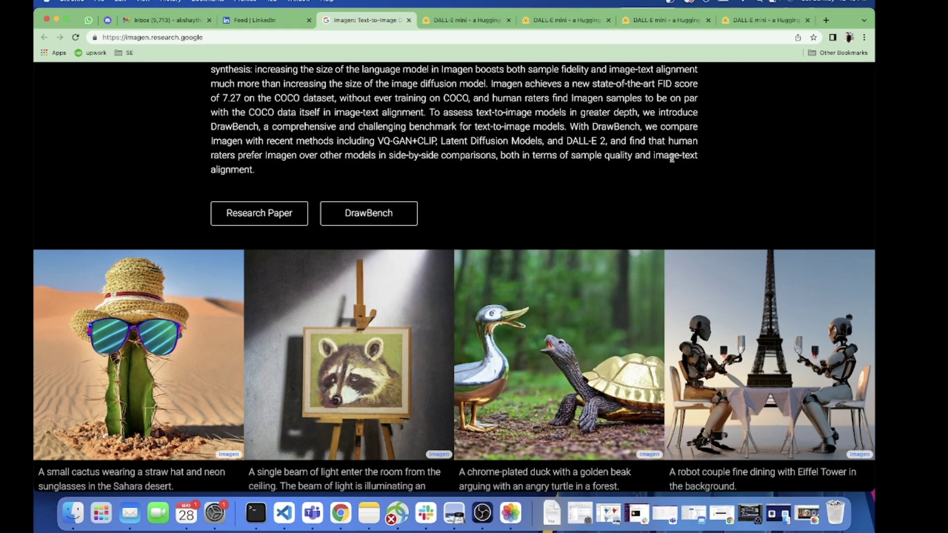
{"action": "left_click", "coordinate": [753, 24]}
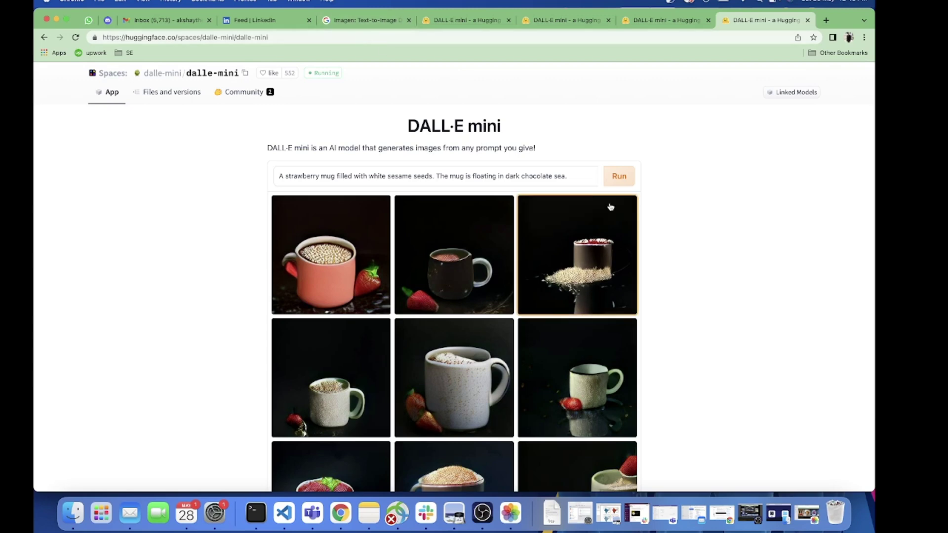
- Compare Imagen's example images side by side with the DALL·E mini chocolate-sea mug results
{"action": "left_click", "coordinate": [369, 23]}
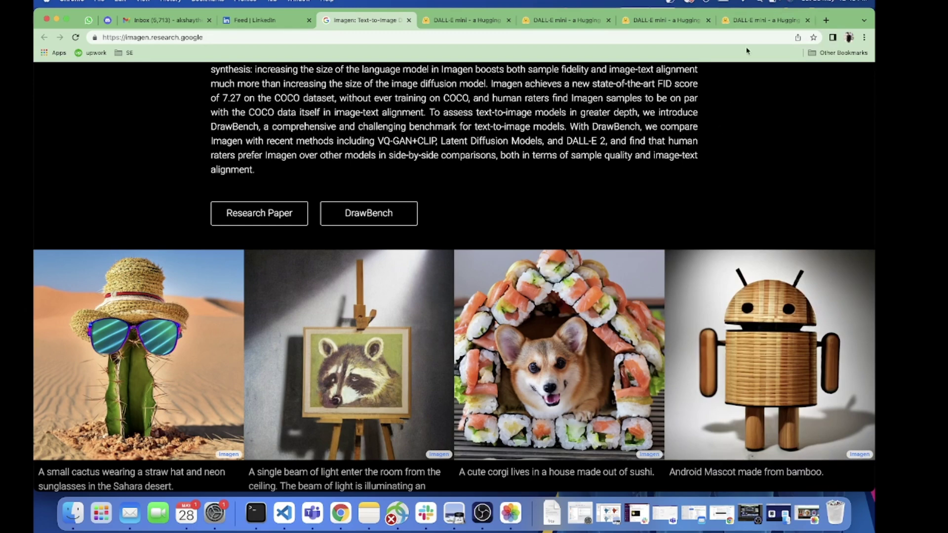
{"action": "left_click", "coordinate": [749, 24]}
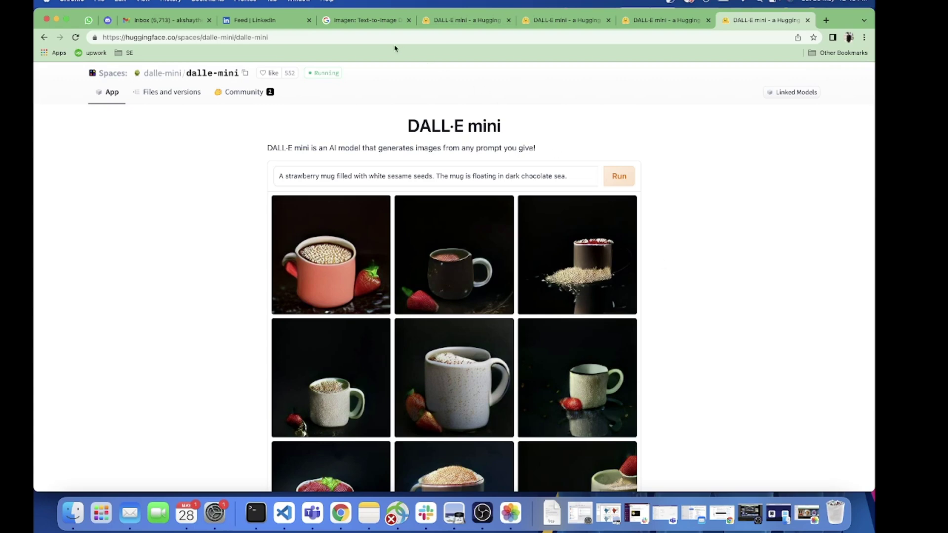
{"action": "left_click", "coordinate": [371, 20]}
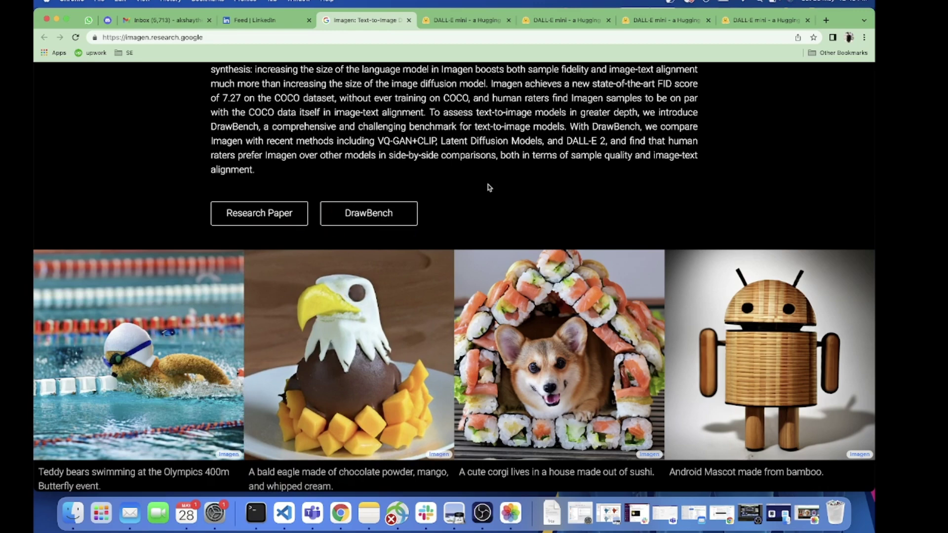
{"action": "scroll", "coordinate": [489, 187], "scroll_direction": "up", "scroll_amount": 10}
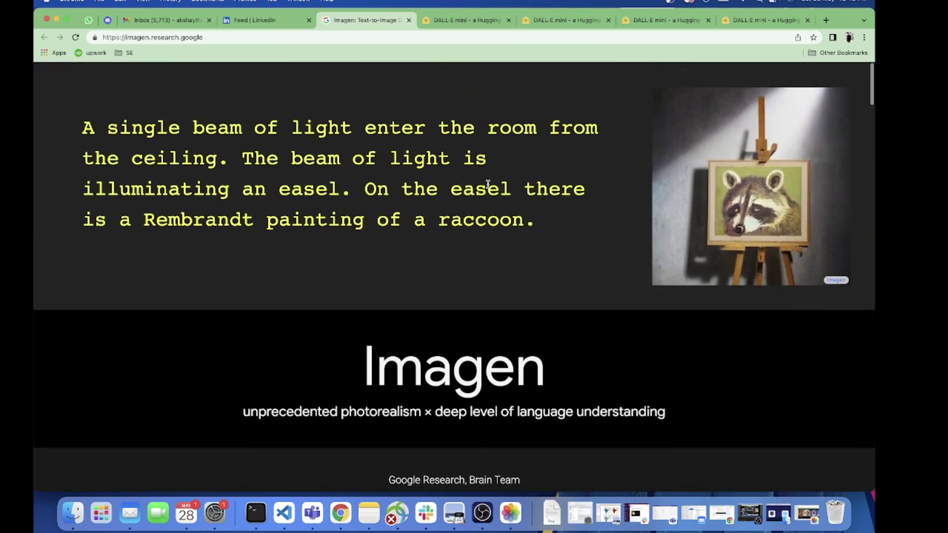
{"action": "scroll", "coordinate": [488, 184], "scroll_direction": "down", "scroll_amount": 10}
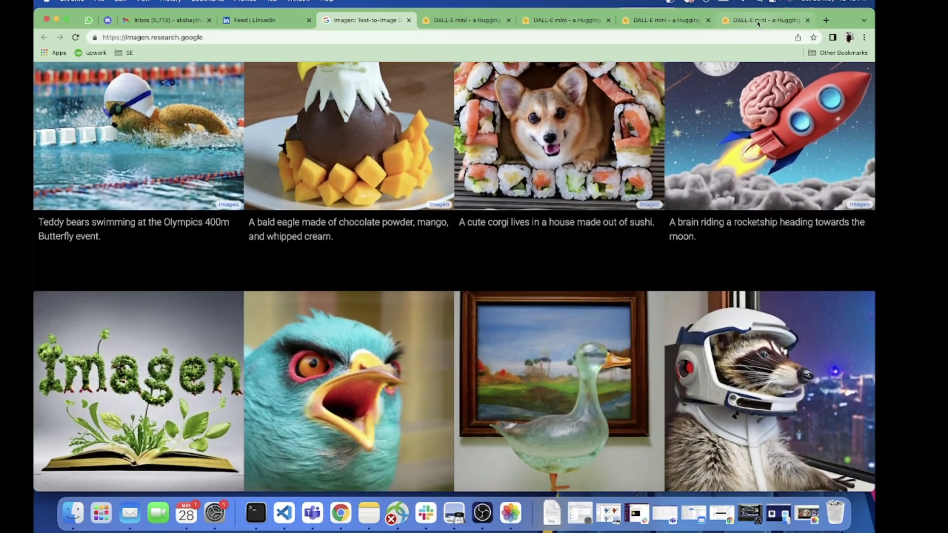
- Recheck the DALL·E mini mugs, then bring Imagen's gallery down to its strawberry-mug sample
{"action": "left_click", "coordinate": [758, 20]}
{"action": "left_click", "coordinate": [374, 21]}
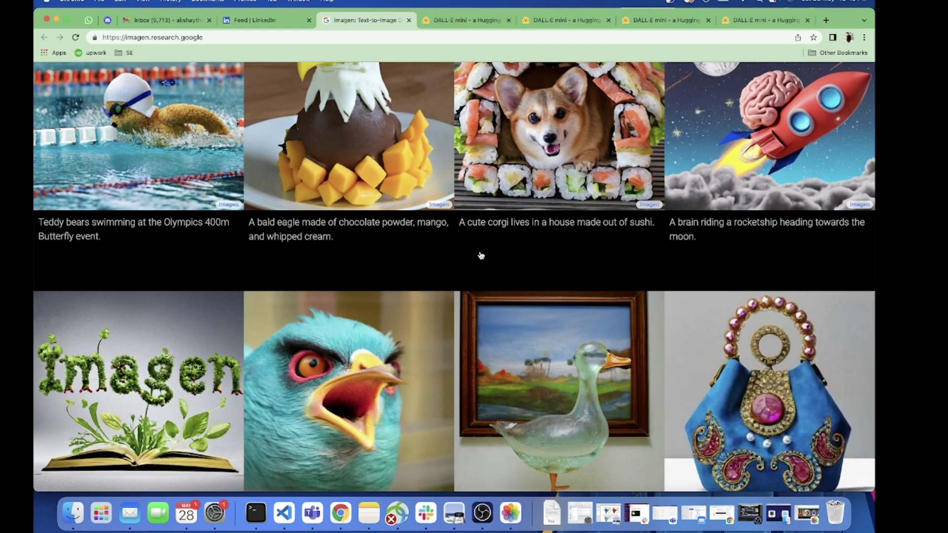
{"action": "scroll", "coordinate": [481, 255], "scroll_direction": "down", "scroll_amount": 3}
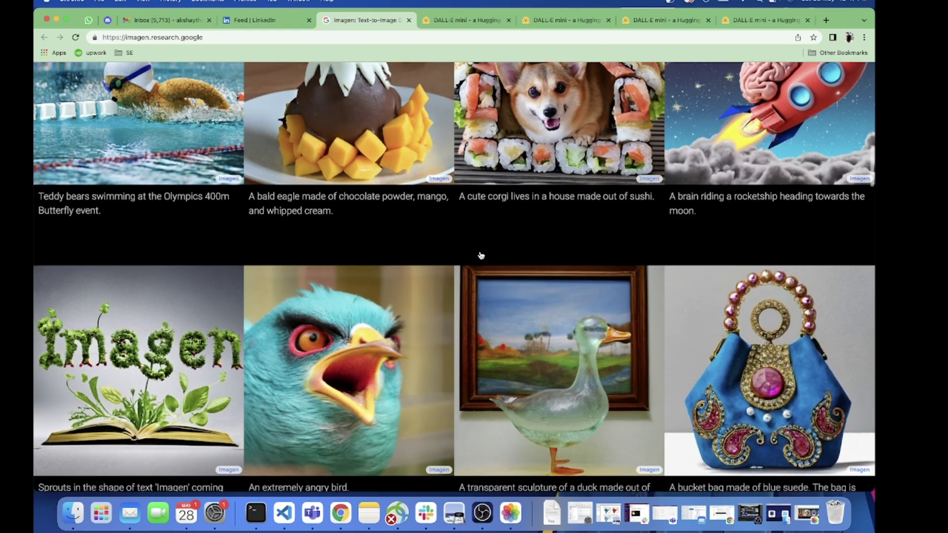